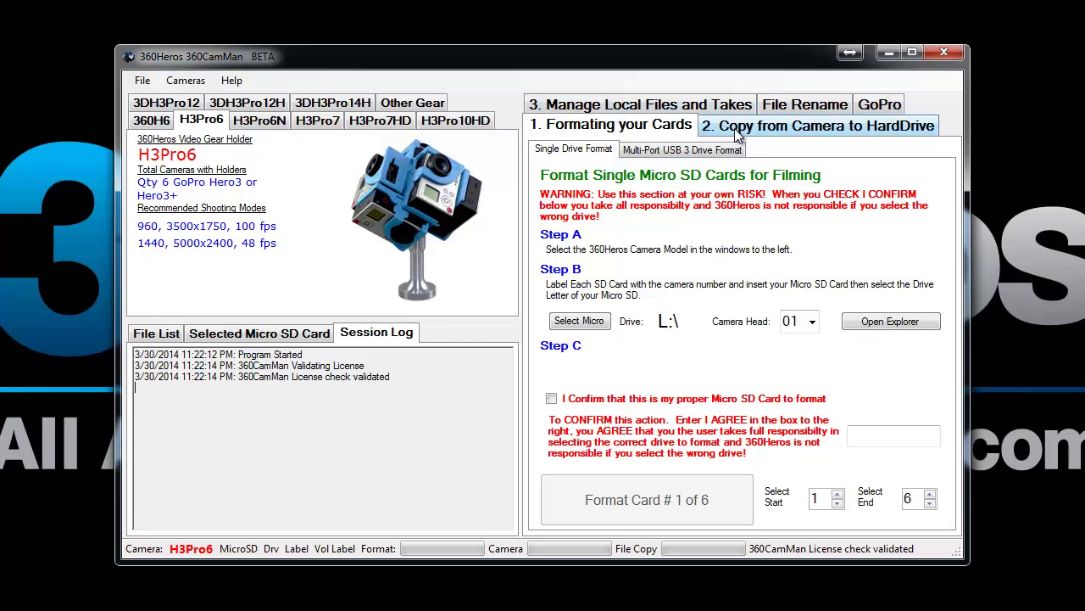
# - Show the Copy from Camera to HardDrive page and browse the H3Pro6N, H3Pro7, H3Pro7HD and H3Pro10HD holders
pyautogui.click(738, 136)
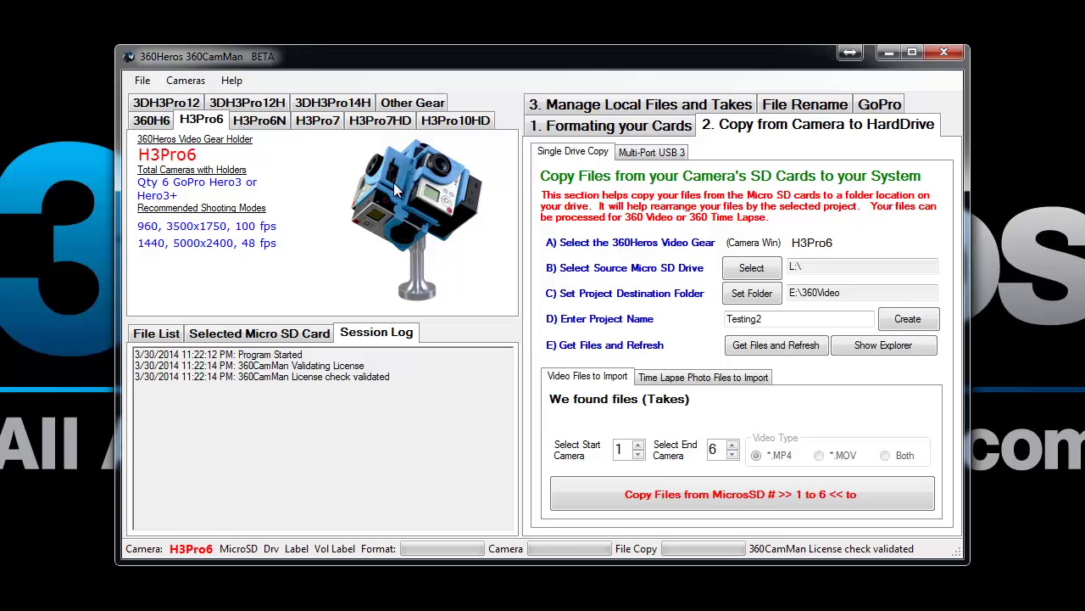
pyautogui.click(259, 126)
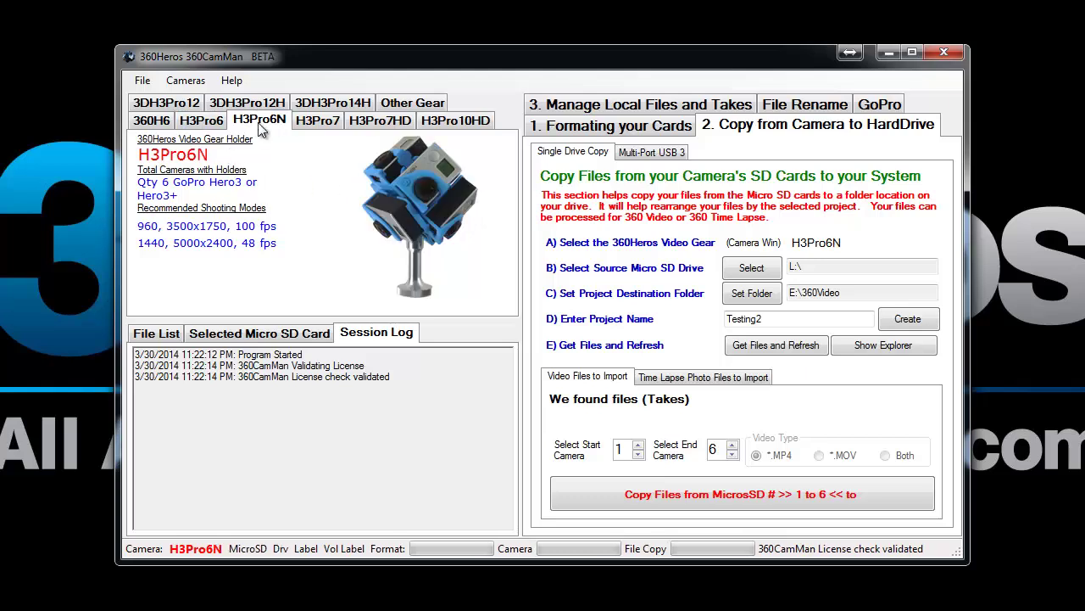
pyautogui.click(318, 123)
pyautogui.click(378, 123)
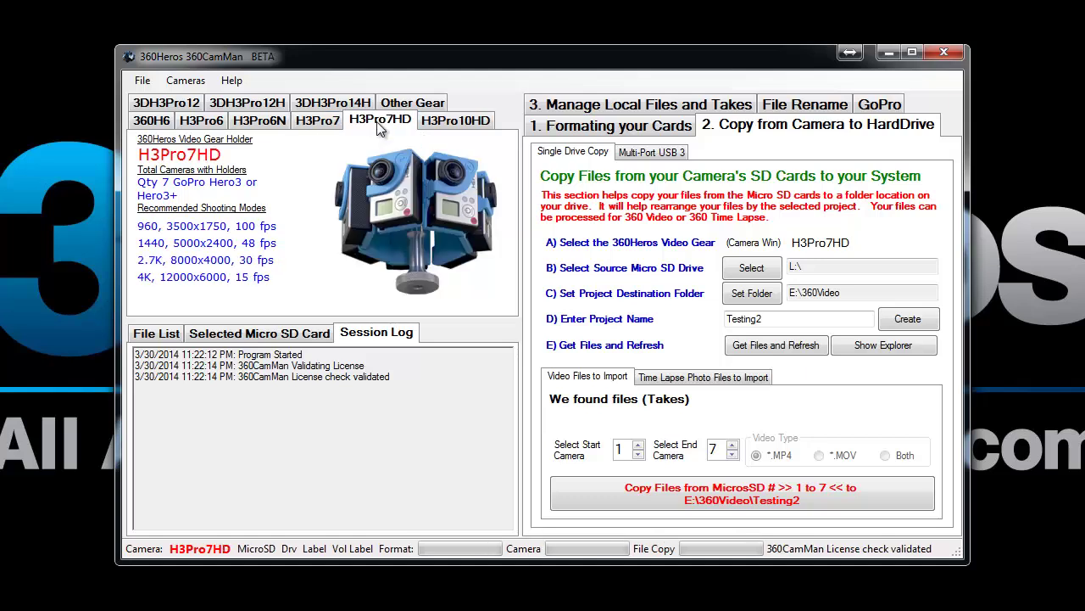
pyautogui.click(442, 124)
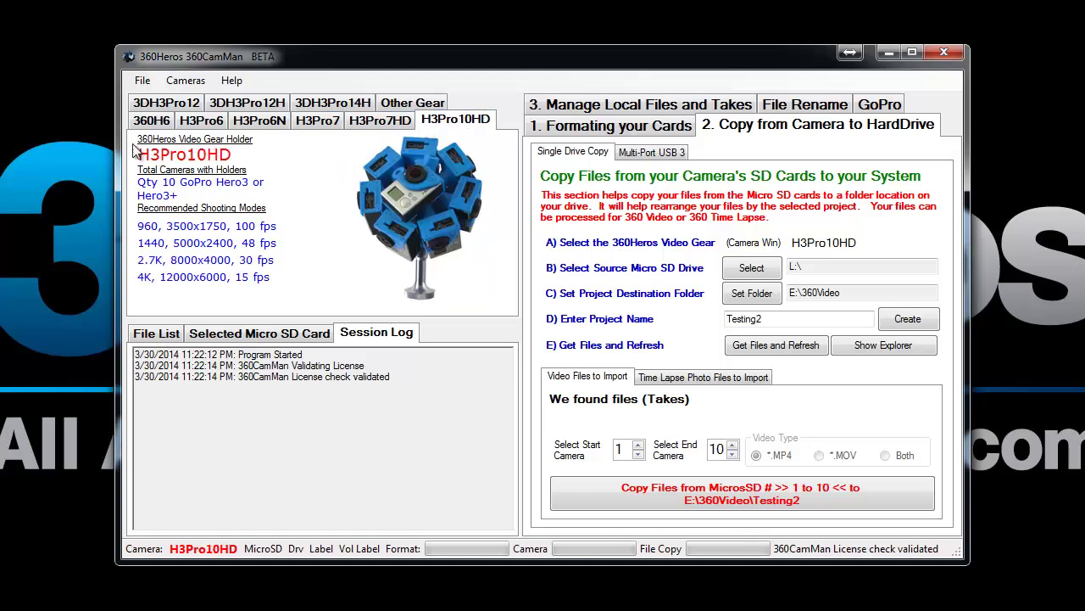
# - Check the 3DH3Pro12, 3DH3Pro12H, 3DH3Pro14H and custom gear options, then go back to H3Pro6
pyautogui.click(181, 103)
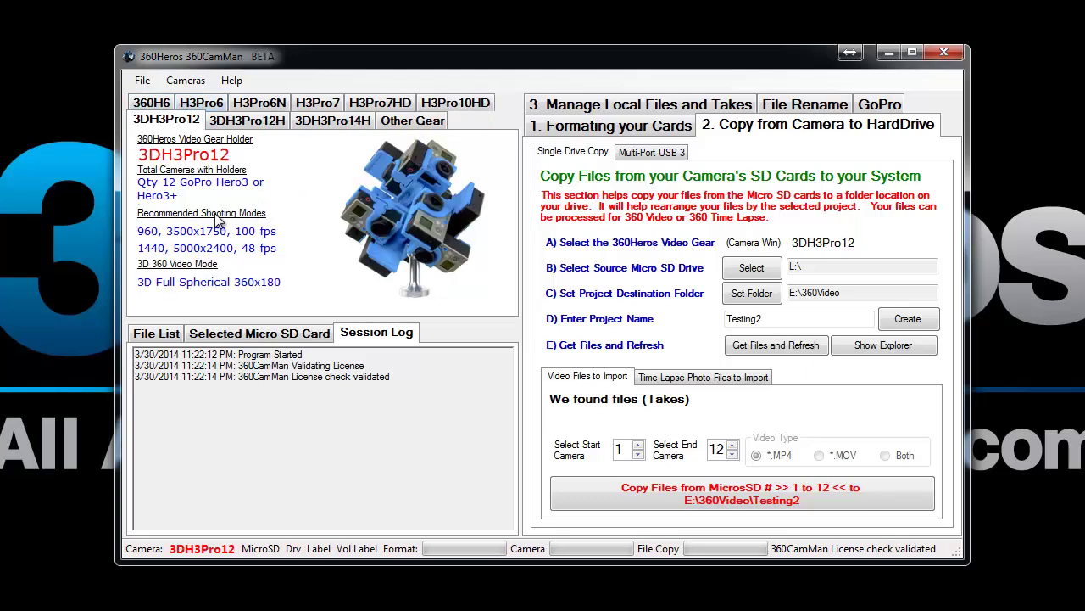
pyautogui.click(243, 123)
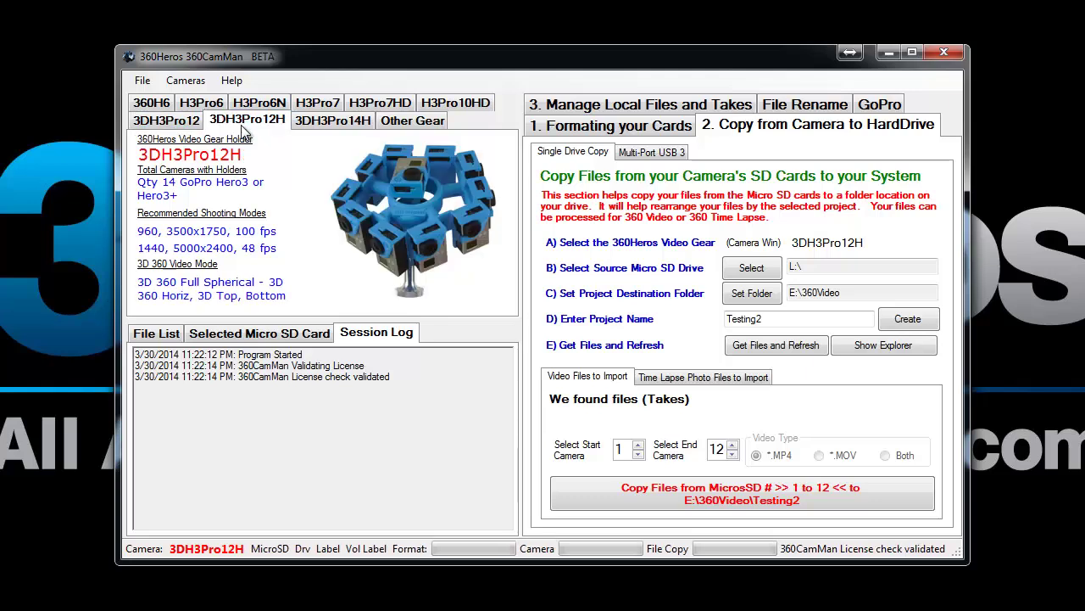
pyautogui.click(314, 125)
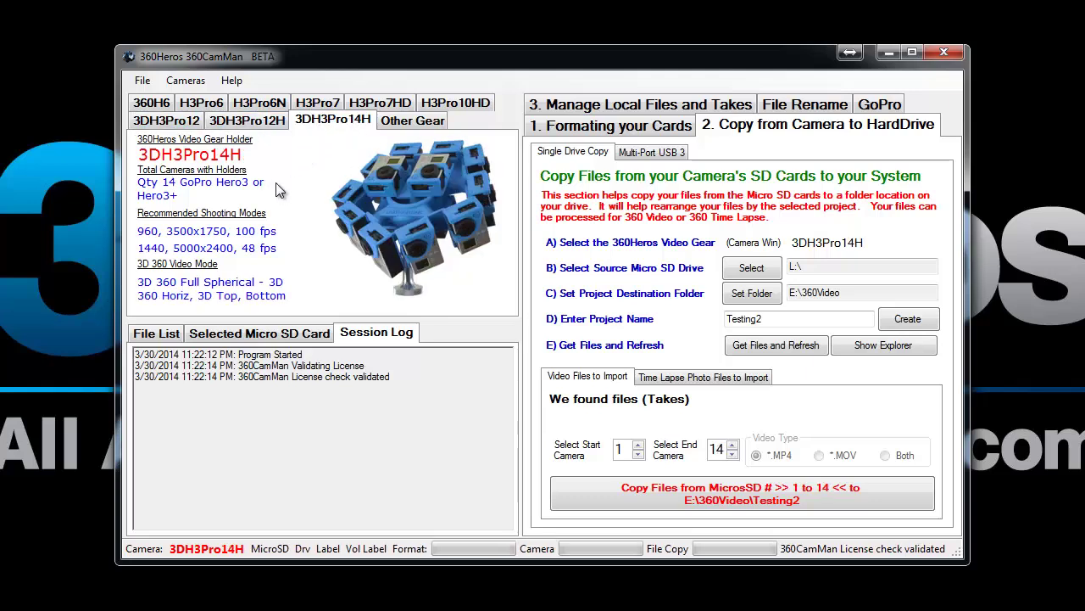
pyautogui.click(398, 123)
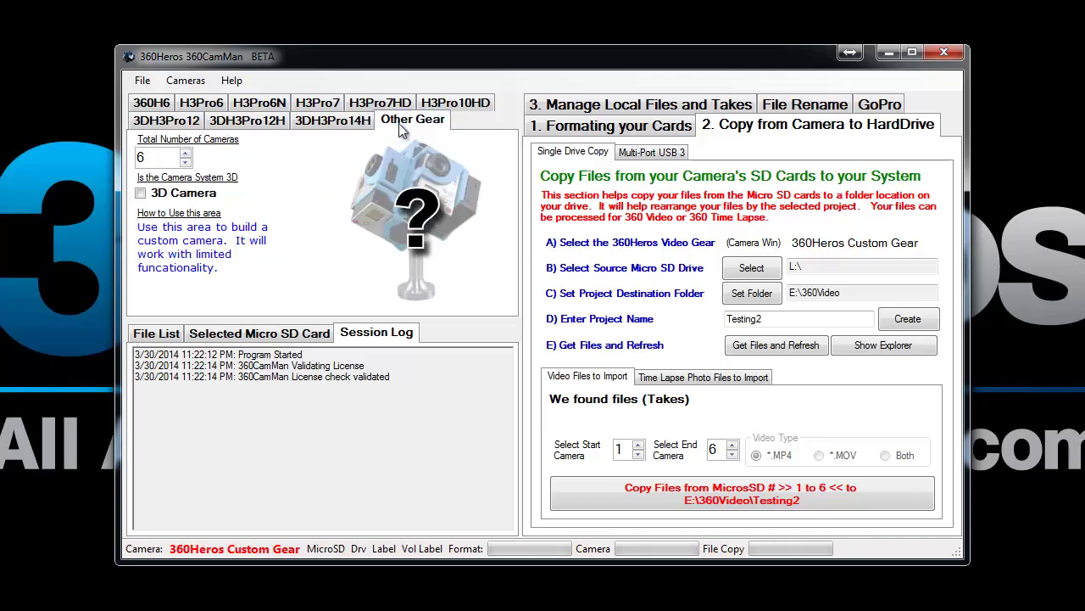
pyautogui.click(185, 154)
pyautogui.click(185, 162)
pyautogui.click(201, 105)
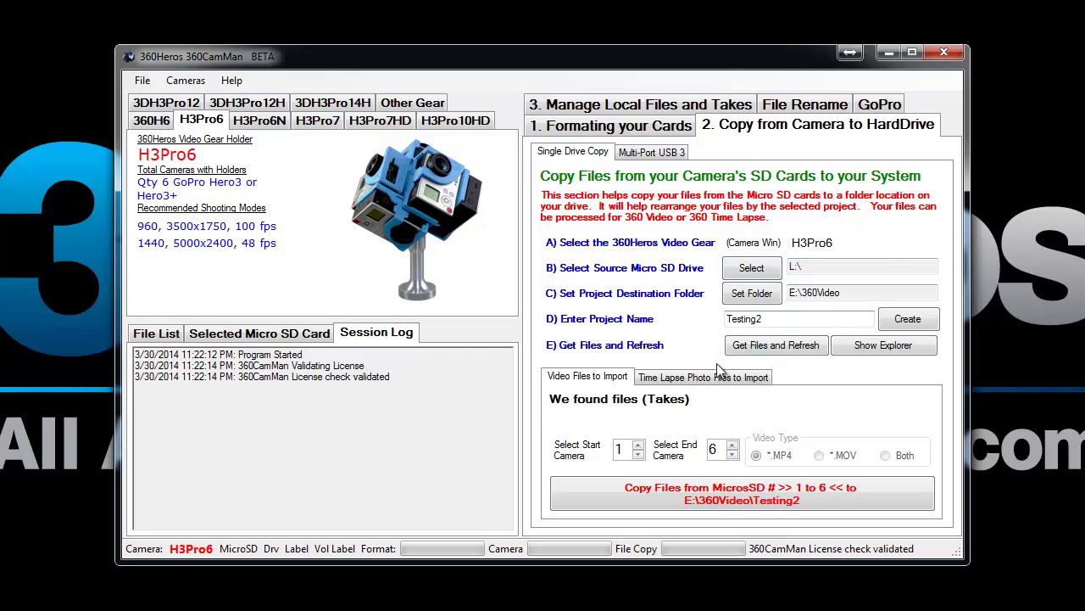
# - Select the 360-H01-C01 (L:) card as the source drive, listing GOPR0001–GOPR0007.MP4
pyautogui.click(749, 270)
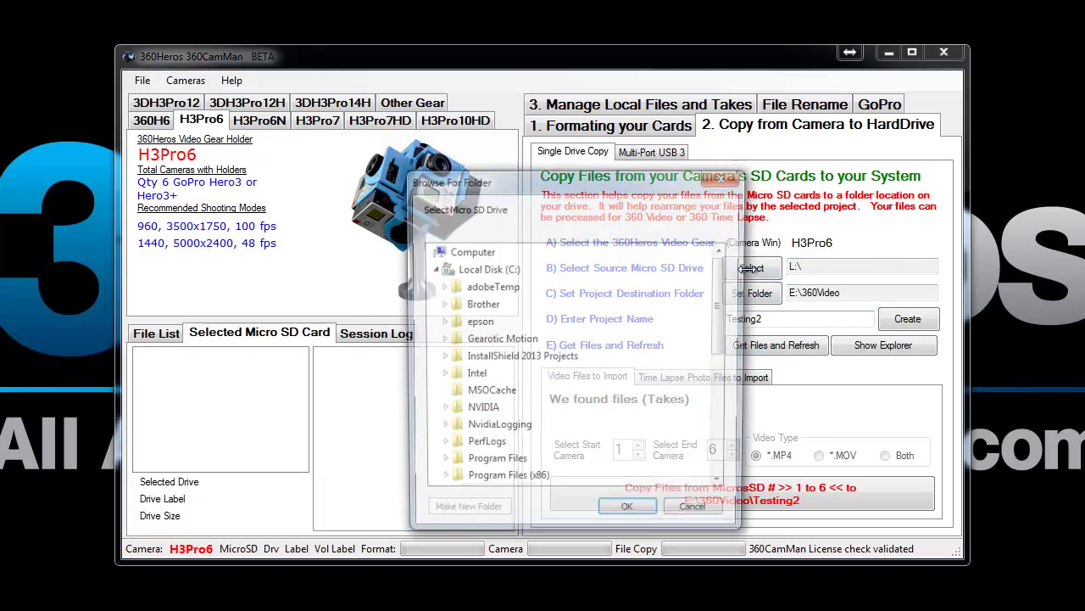
pyautogui.click(432, 269)
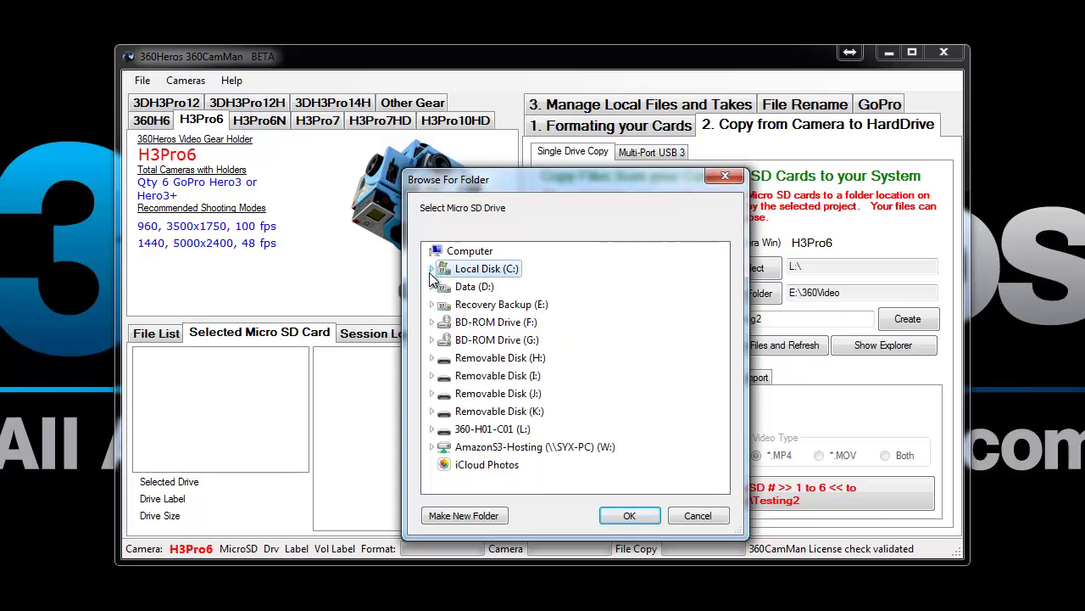
pyautogui.click(499, 430)
pyautogui.click(626, 513)
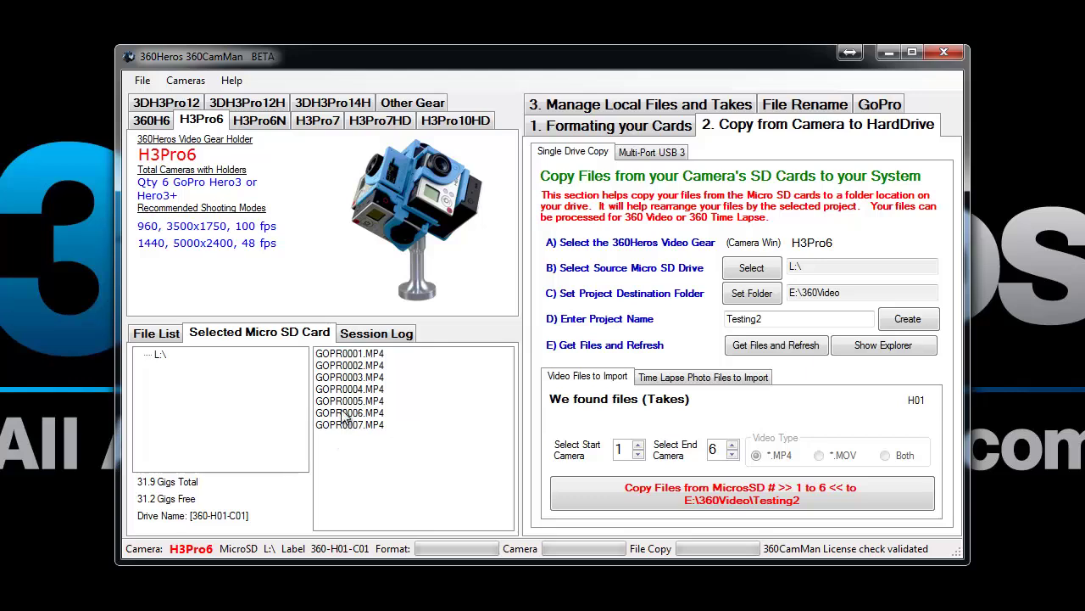
# - Browse to Recovery Backup (E:) and confirm E:\360Video as the project destination folder
pyautogui.click(755, 297)
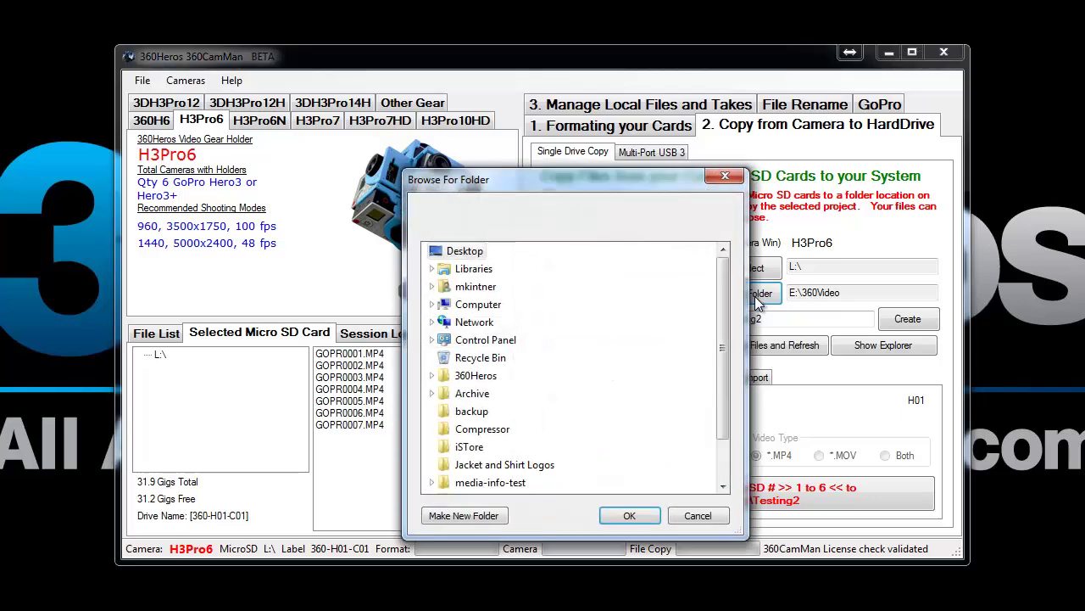
pyautogui.moveTo(529, 190); pyautogui.dragTo(302, 168)
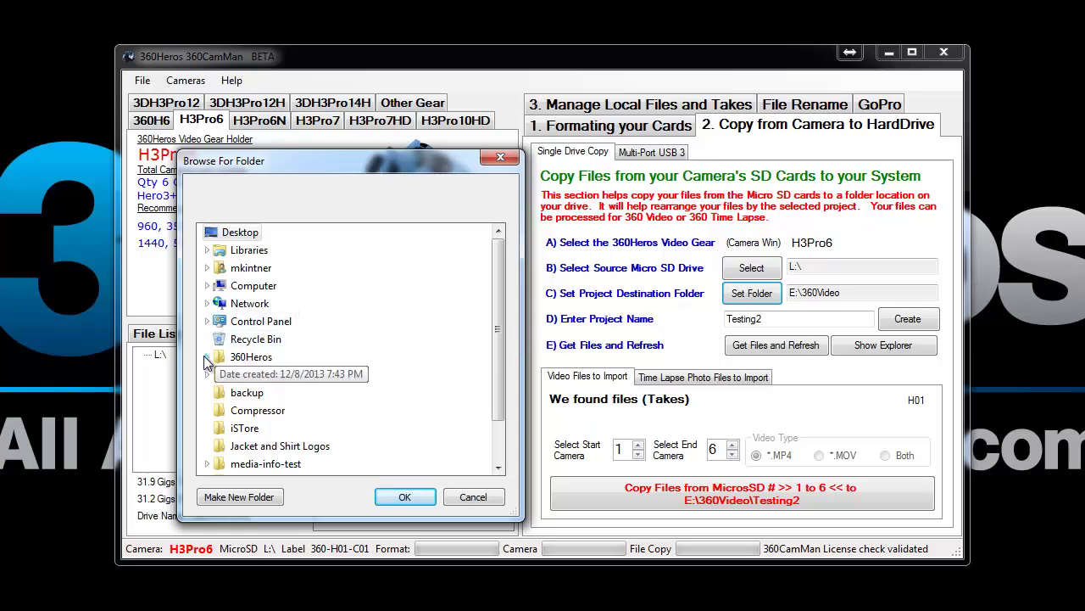
pyautogui.click(208, 285)
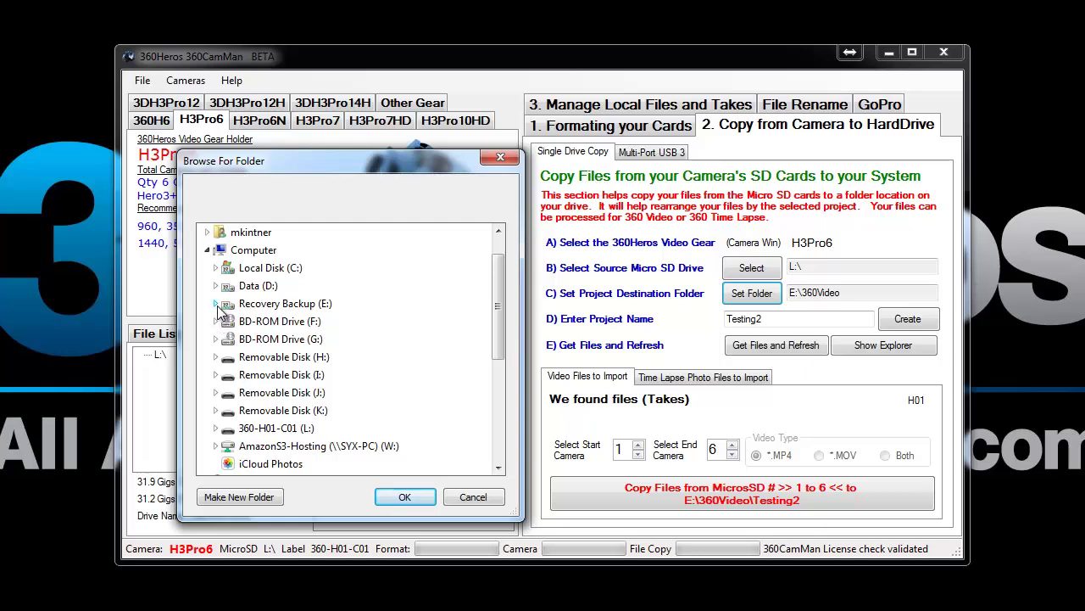
pyautogui.click(217, 307)
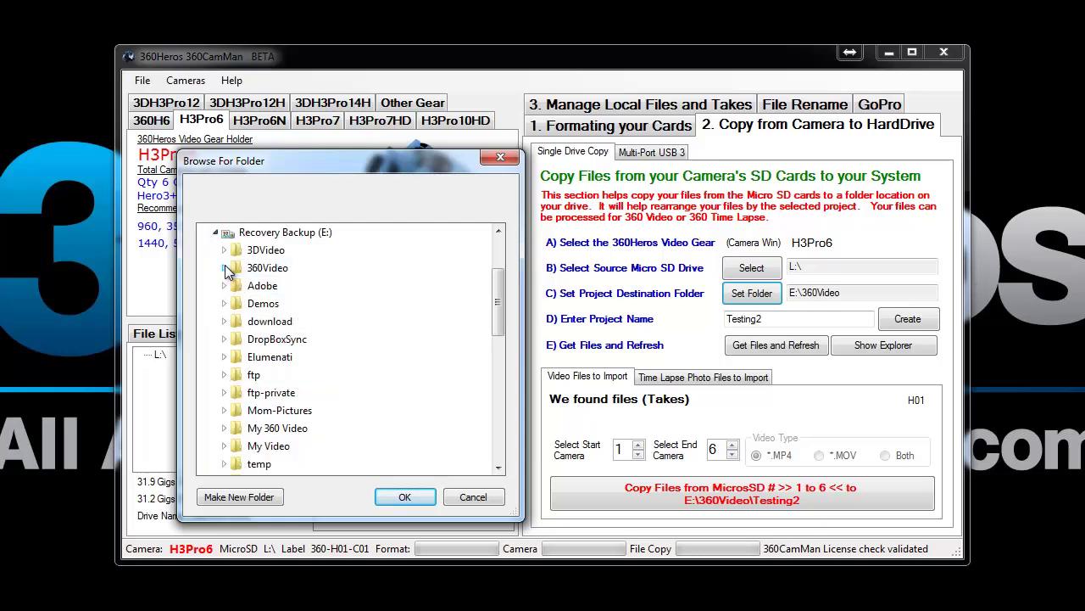
pyautogui.click(224, 268)
pyautogui.click(254, 268)
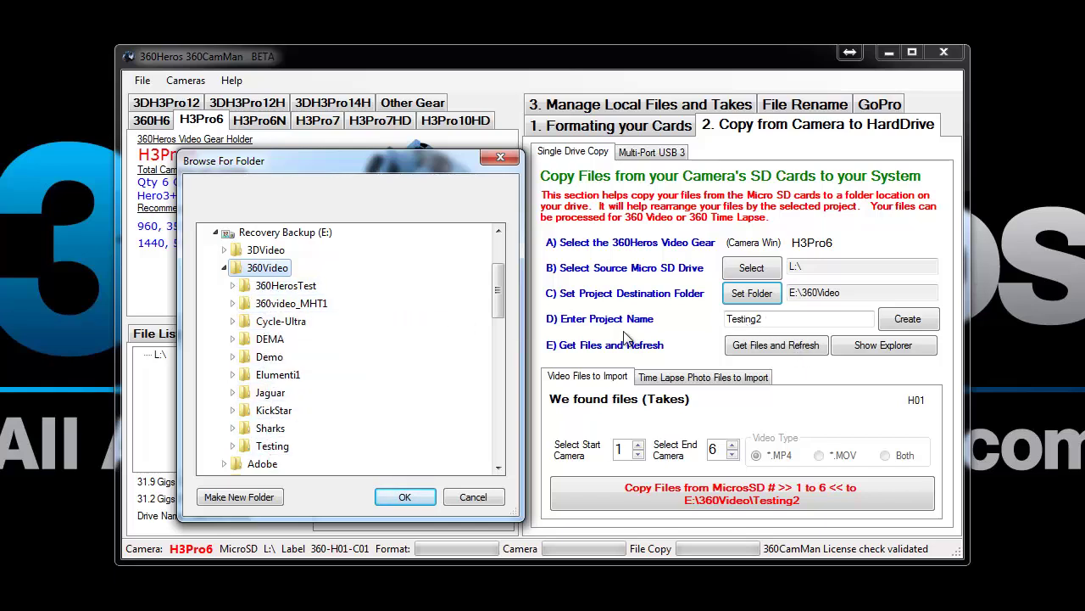
pyautogui.click(404, 496)
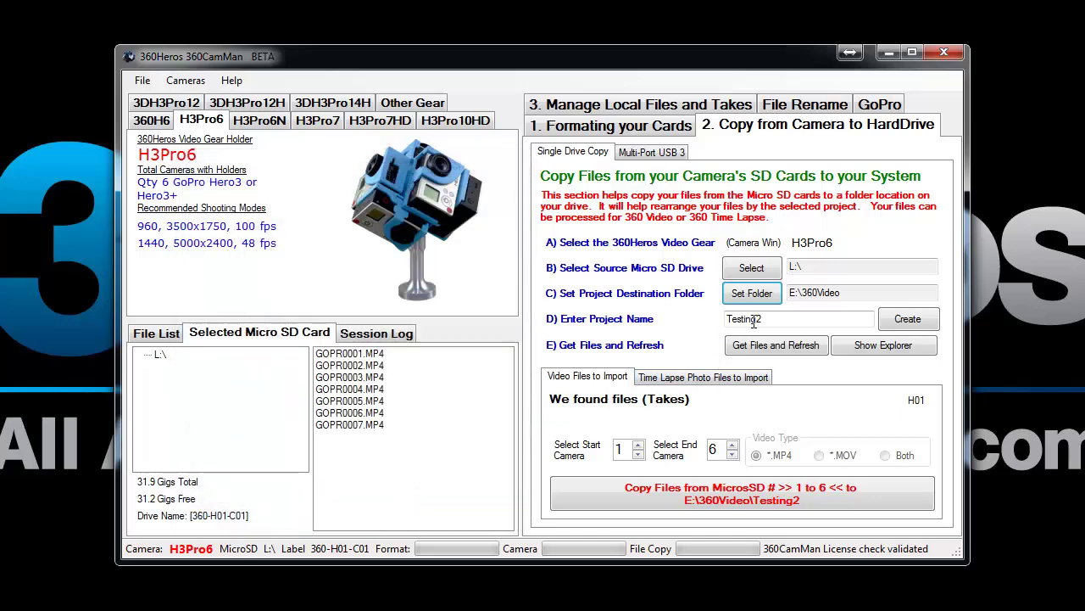
# - Name the project 'Test Training', create it, and refresh to find 7 takes on the card
pyautogui.doubleClick(754, 321)
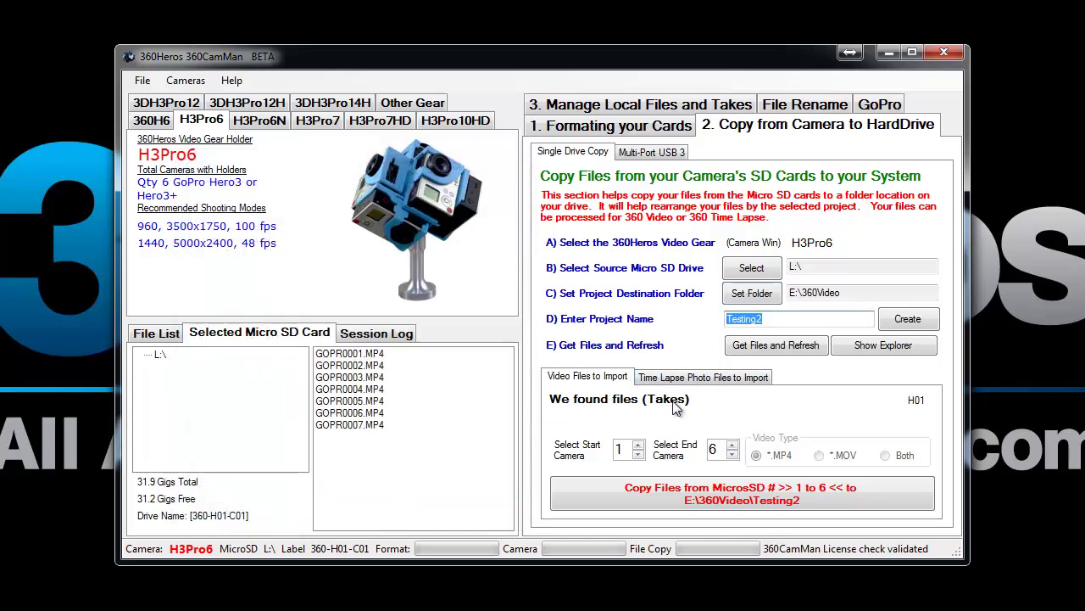
pyautogui.write('Train')
pyautogui.click(907, 319)
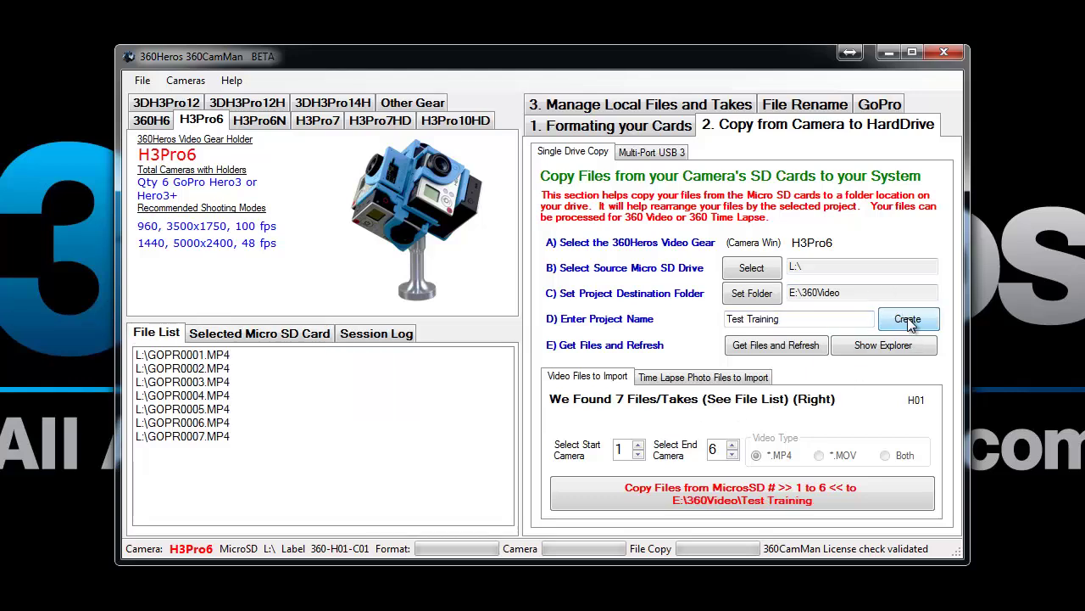
pyautogui.click(908, 319)
pyautogui.click(771, 347)
pyautogui.click(867, 348)
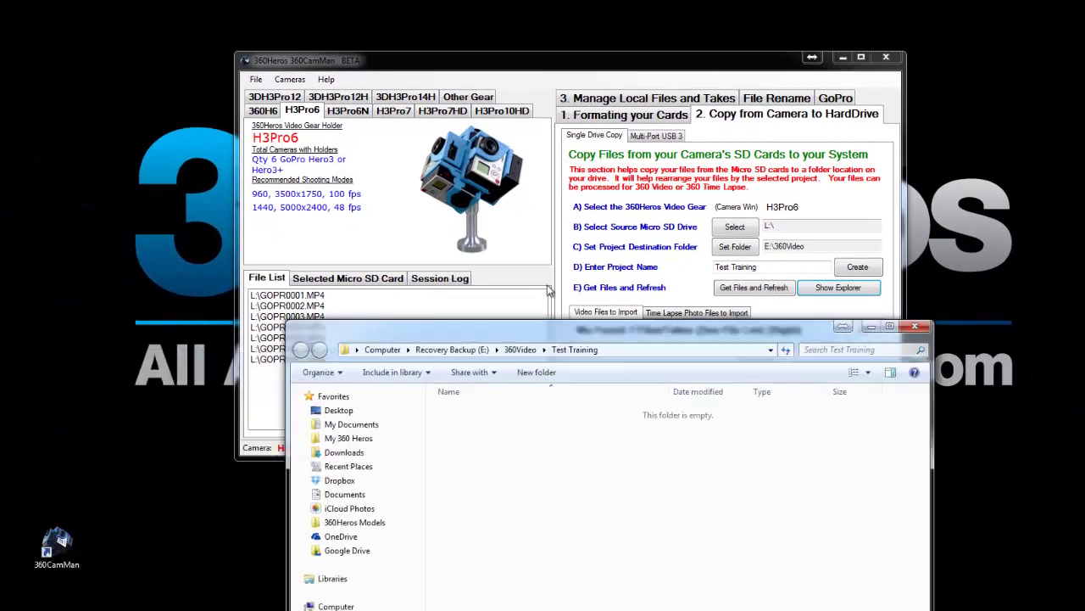
pyautogui.moveTo(520, 326); pyautogui.dragTo(671, 163)
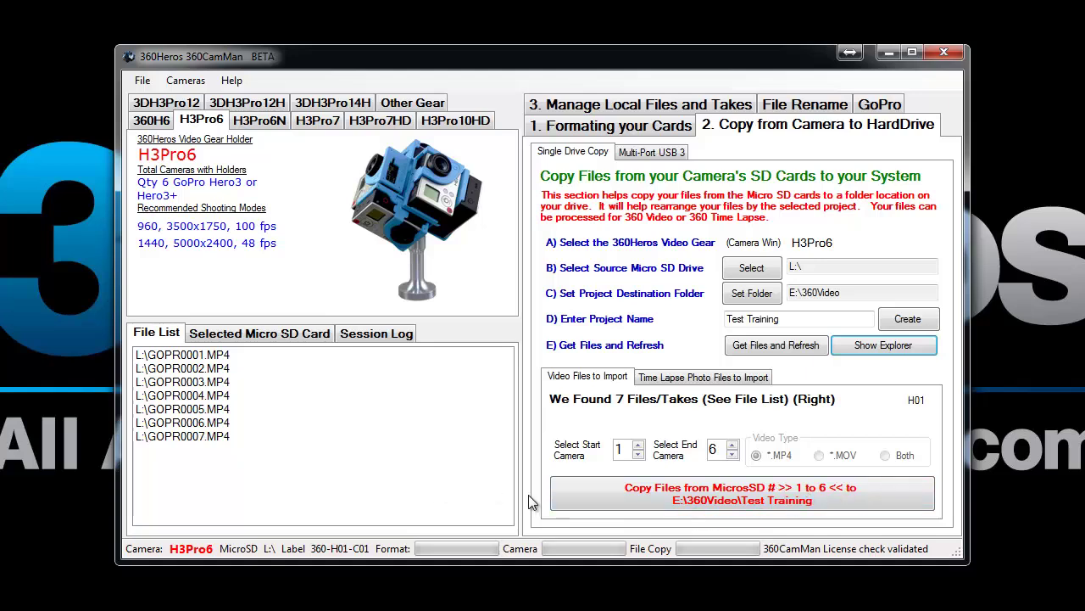
# - Copy cards C01 and C02 into Test Training with Auto Start on Drive Load enabled
pyautogui.click(734, 500)
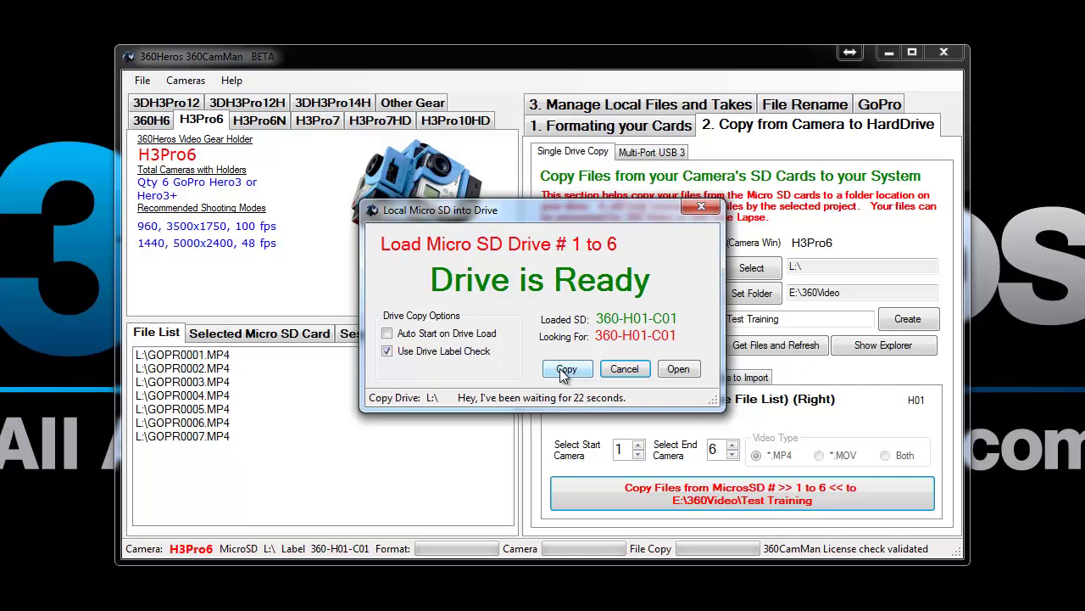
pyautogui.click(387, 335)
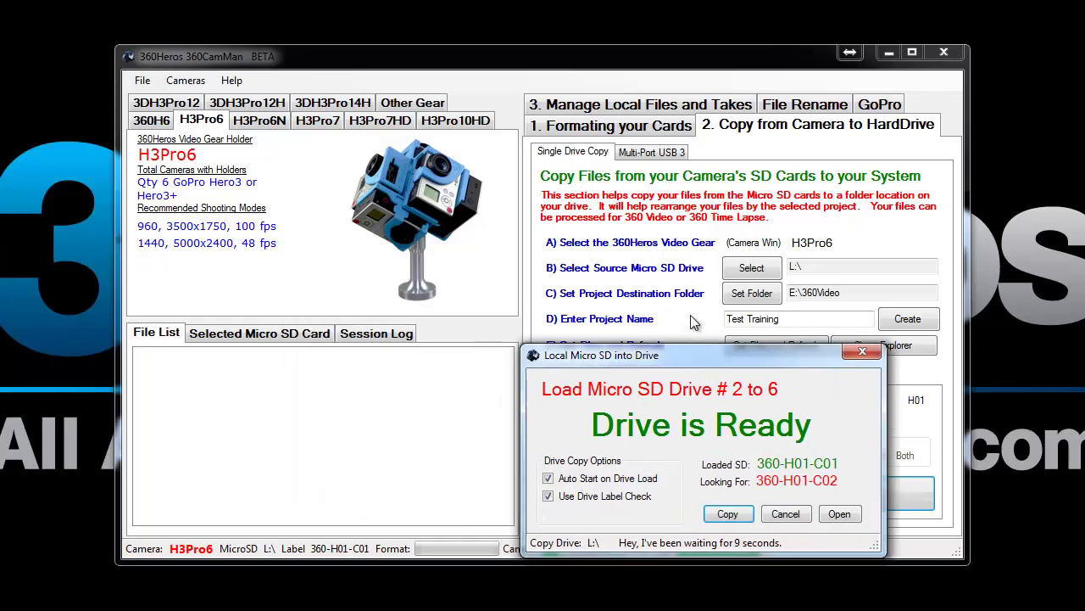
pyautogui.moveTo(676, 346); pyautogui.dragTo(553, 222)
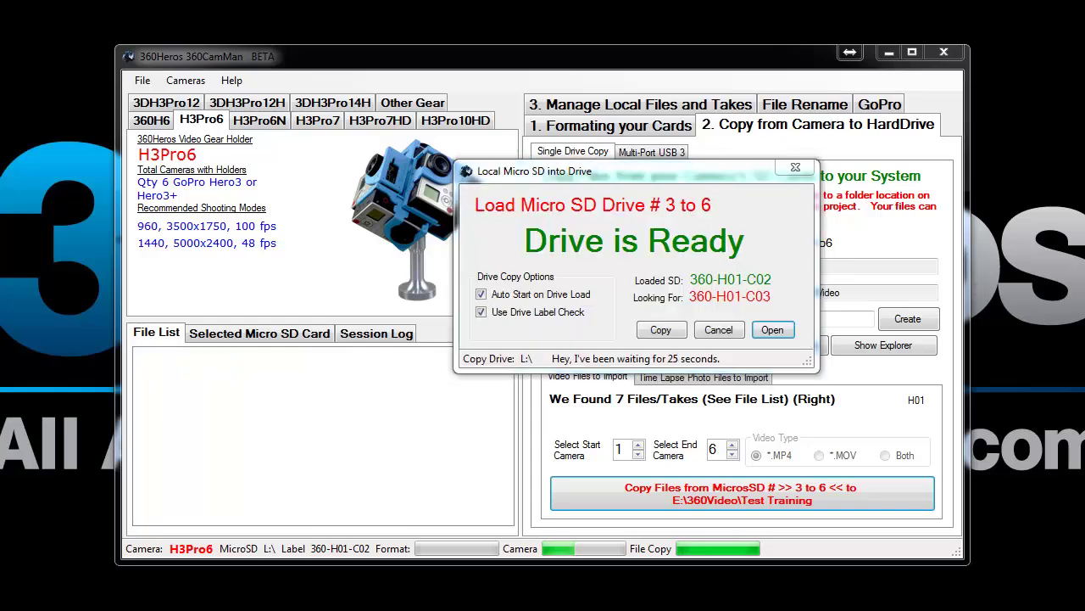
# - Open E:\360Video\Test Training in Explorer, sized beside the copy tool
pyautogui.press('super+e')
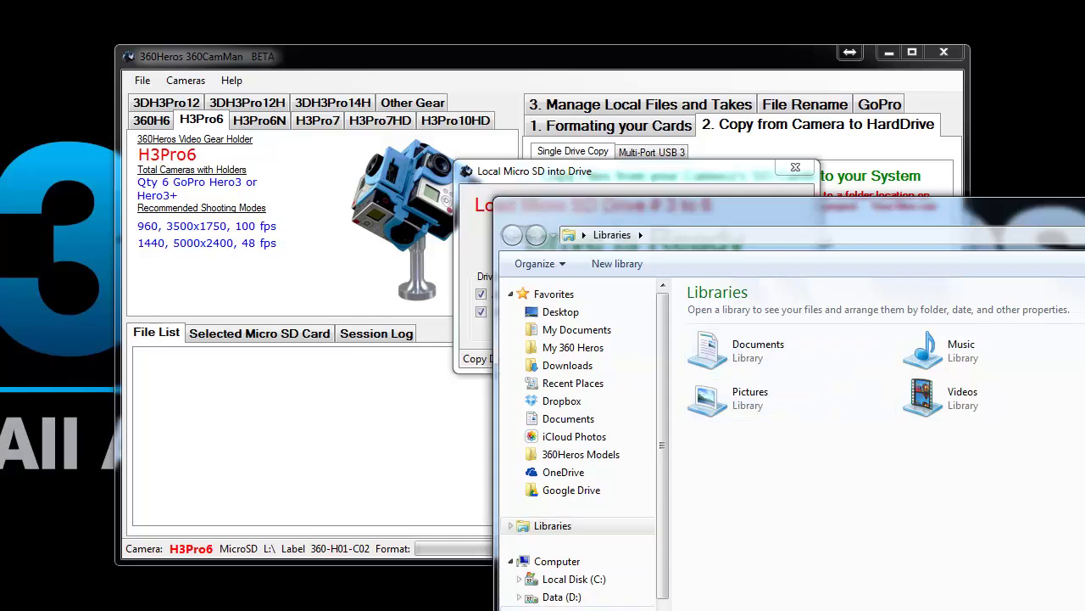
pyautogui.doubleClick(731, 331)
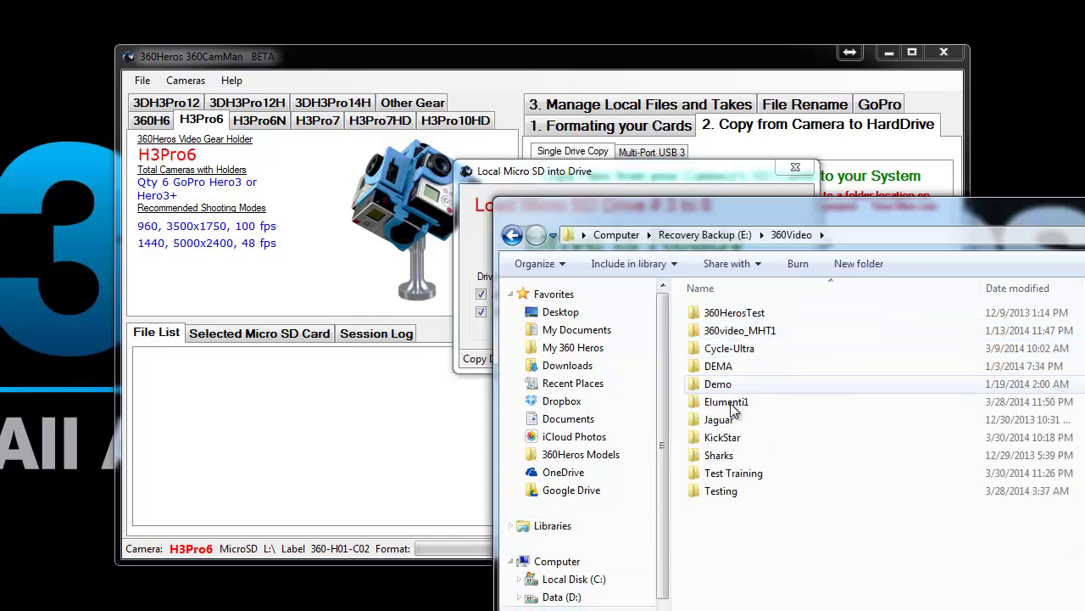
pyautogui.doubleClick(733, 472)
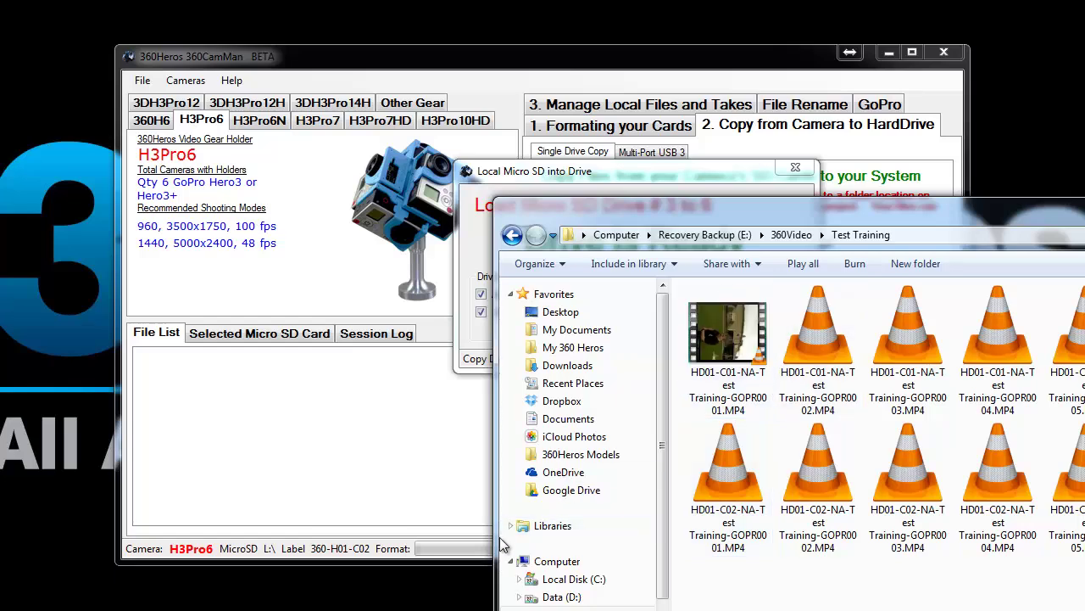
pyautogui.moveTo(498, 537); pyautogui.dragTo(537, 536)
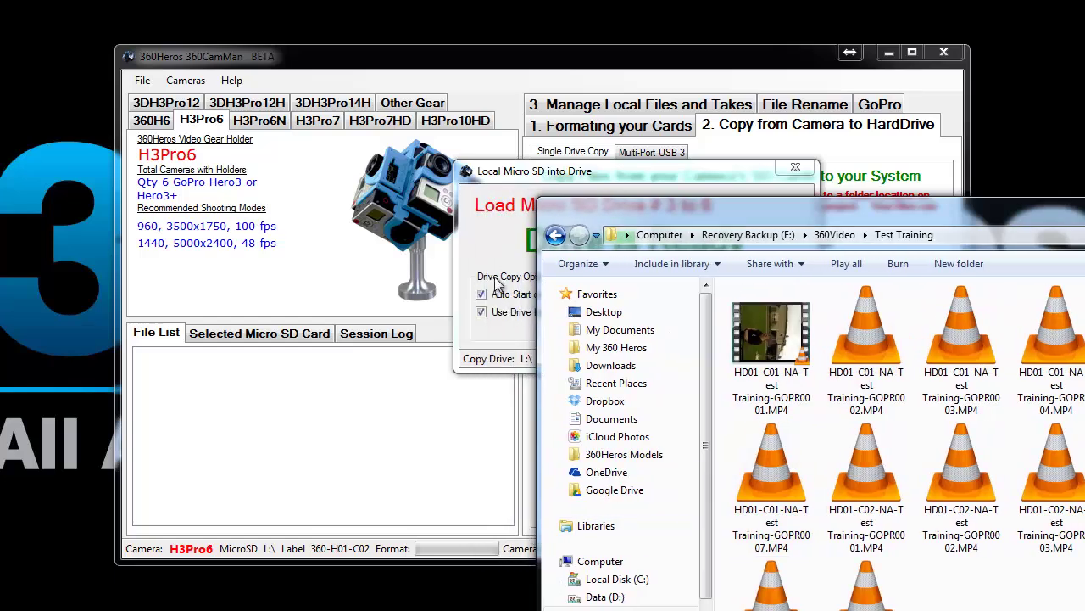
pyautogui.click(525, 180)
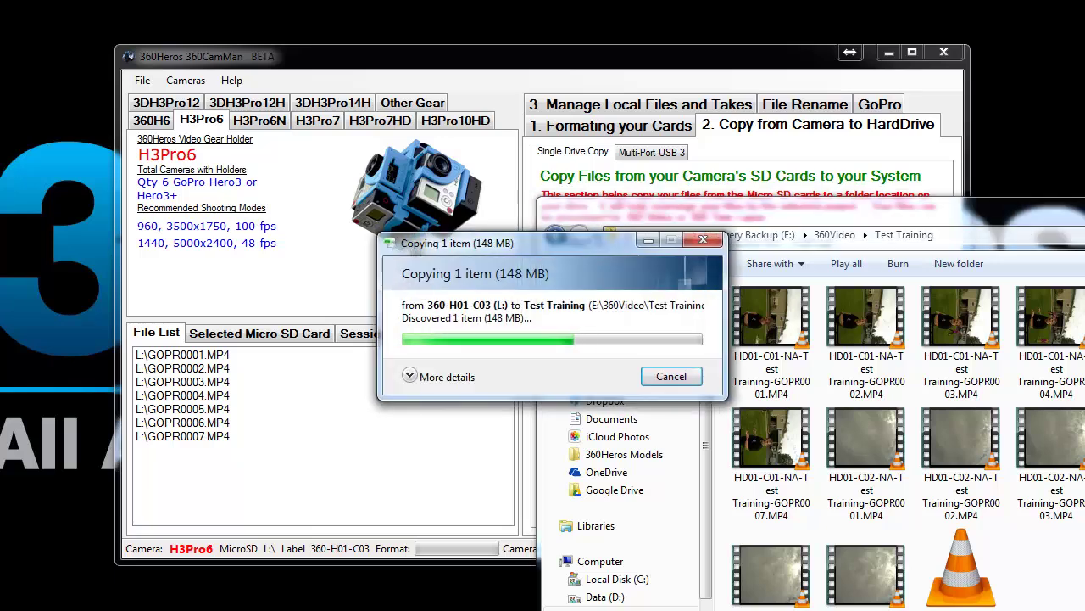
# - Show Test Training in Details view with a wider Name column and a narrower window
pyautogui.hotkey('ctrl', 'shift', '6')
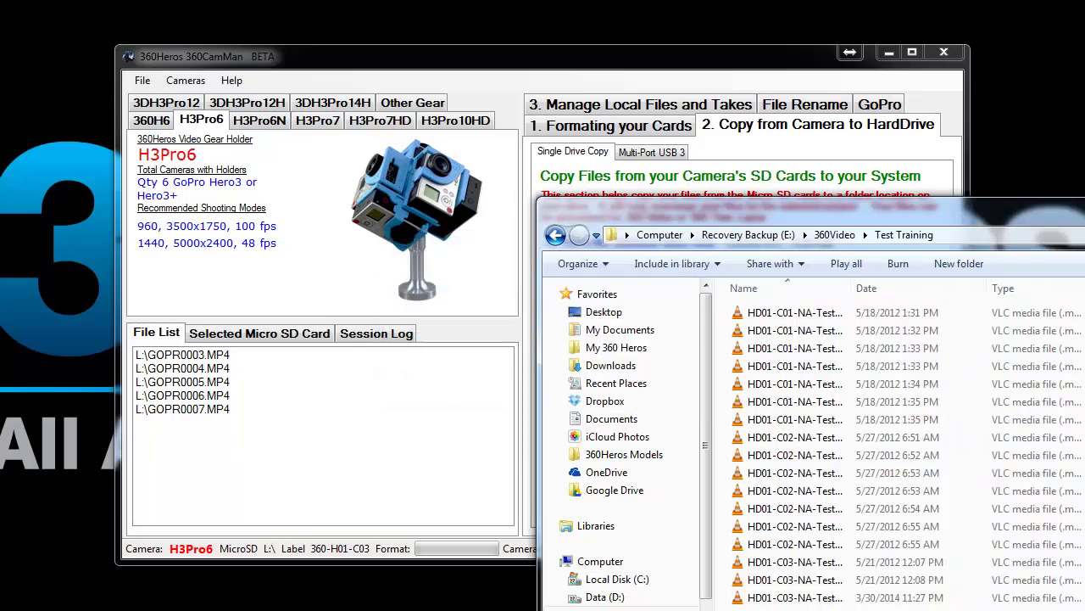
pyautogui.moveTo(856, 291); pyautogui.dragTo(994, 291)
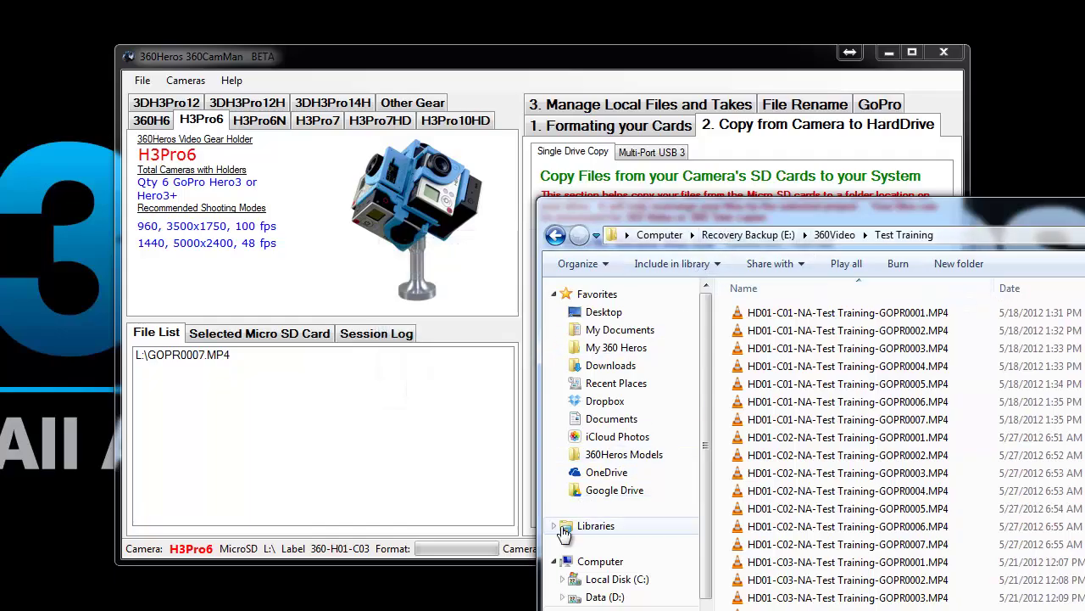
pyautogui.moveTo(539, 547); pyautogui.dragTo(717, 548)
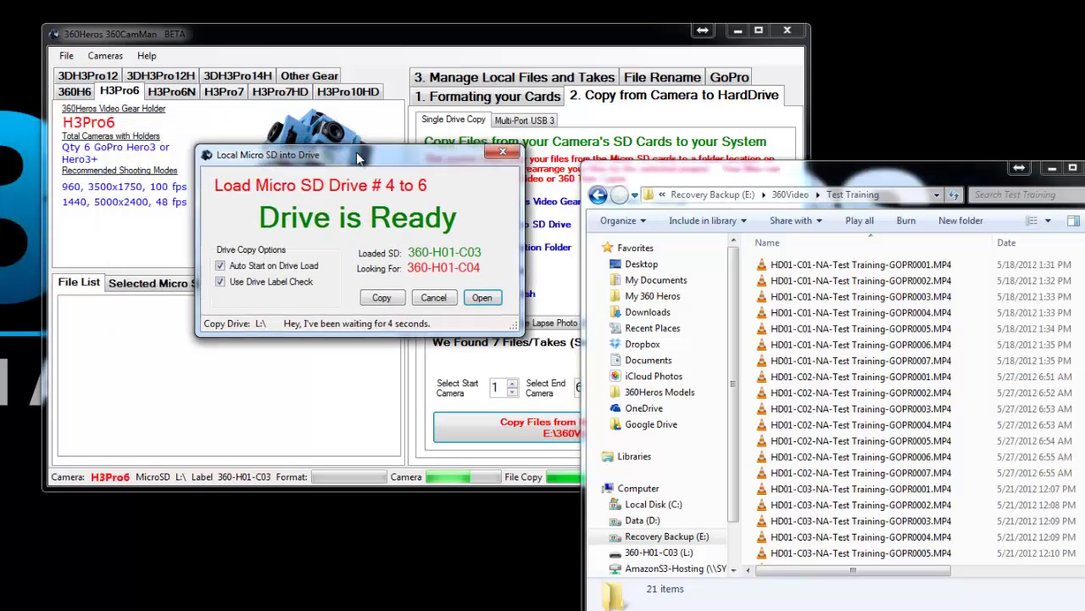
# - Copy cards C04, C05 and C06 as each drive becomes ready, reaching 42 files
pyautogui.moveTo(340, 155); pyautogui.dragTo(371, 155)
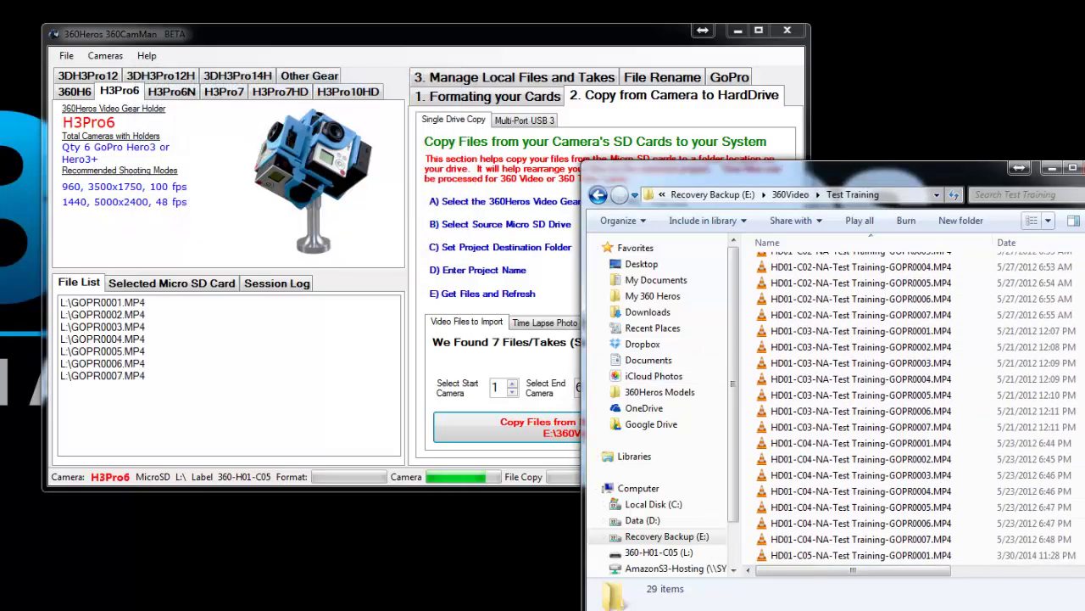
pyautogui.scroll(-2, 846, 483)
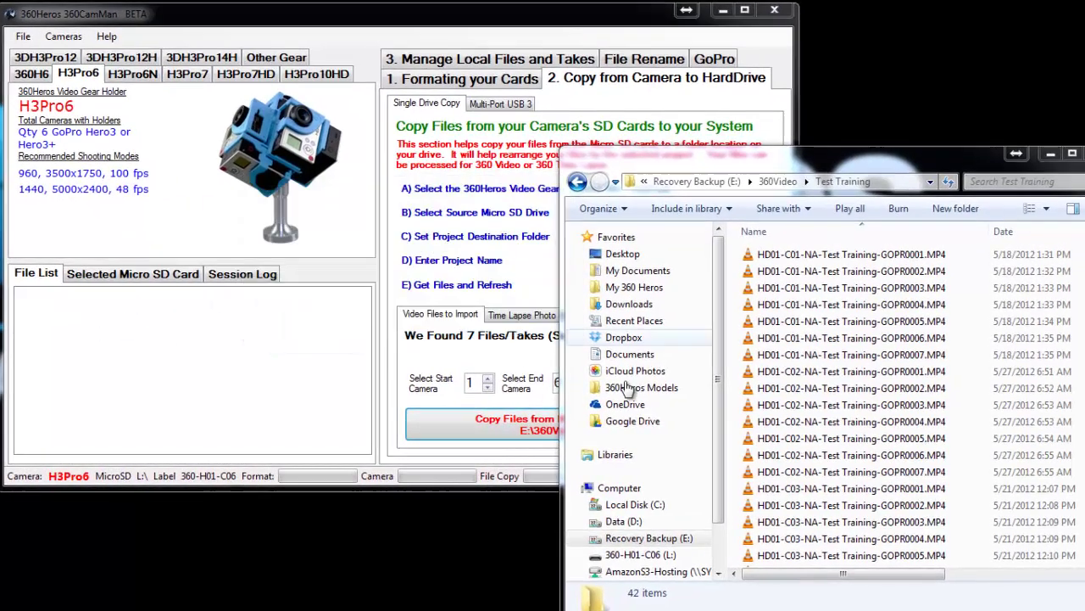
# - Review the 42 takes in the Test Training Explorer window, then close it
pyautogui.moveTo(614, 154); pyautogui.dragTo(434, 154)
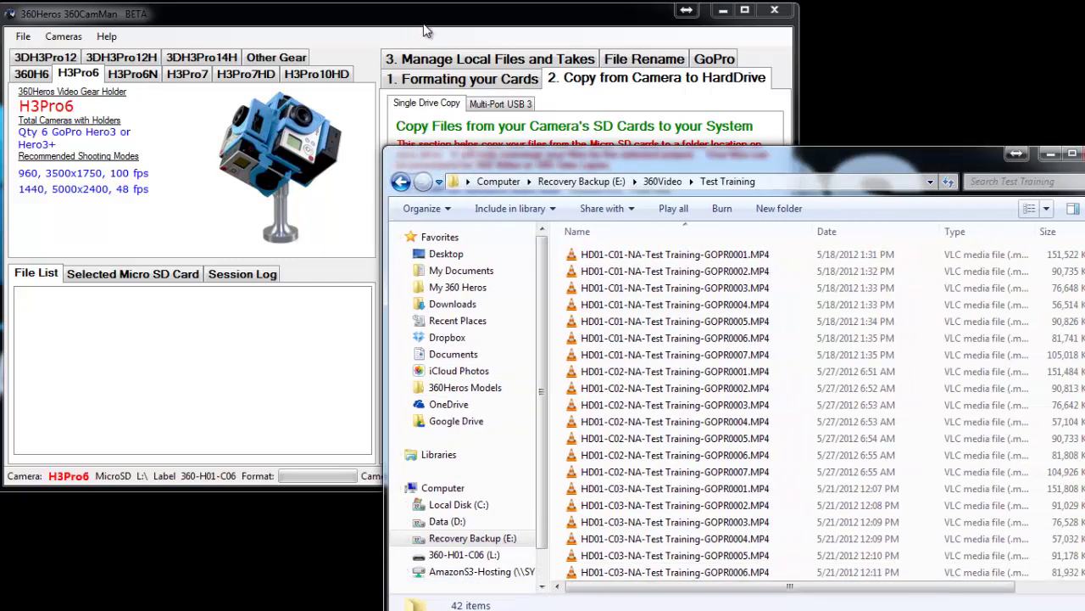
pyautogui.moveTo(748, 170); pyautogui.dragTo(732, 131)
pyautogui.scroll(-3, 1056, 308)
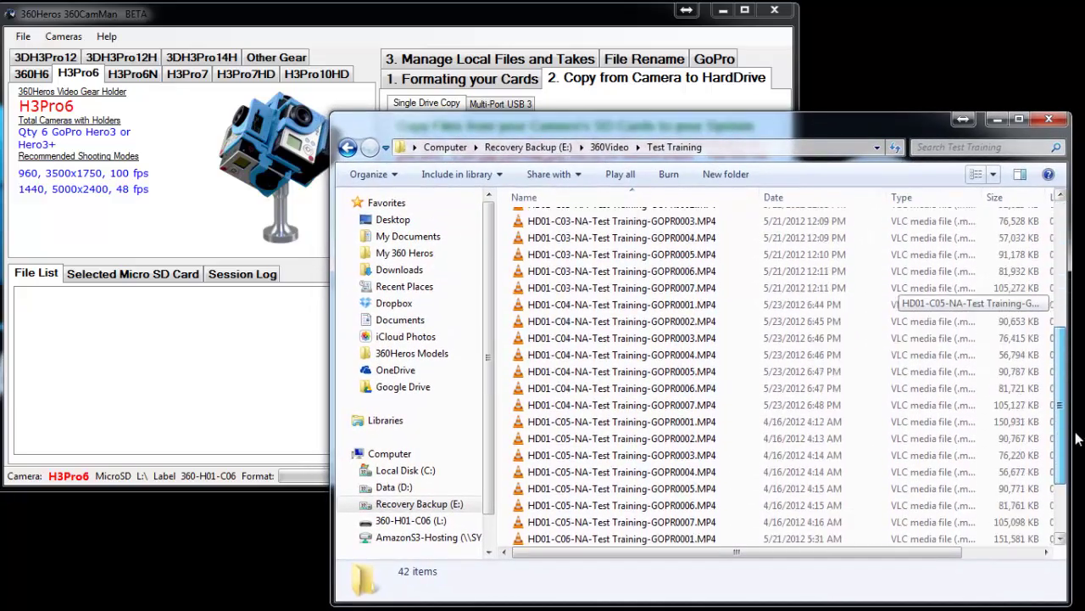
pyautogui.scroll(5, 1057, 308)
pyautogui.click(1050, 120)
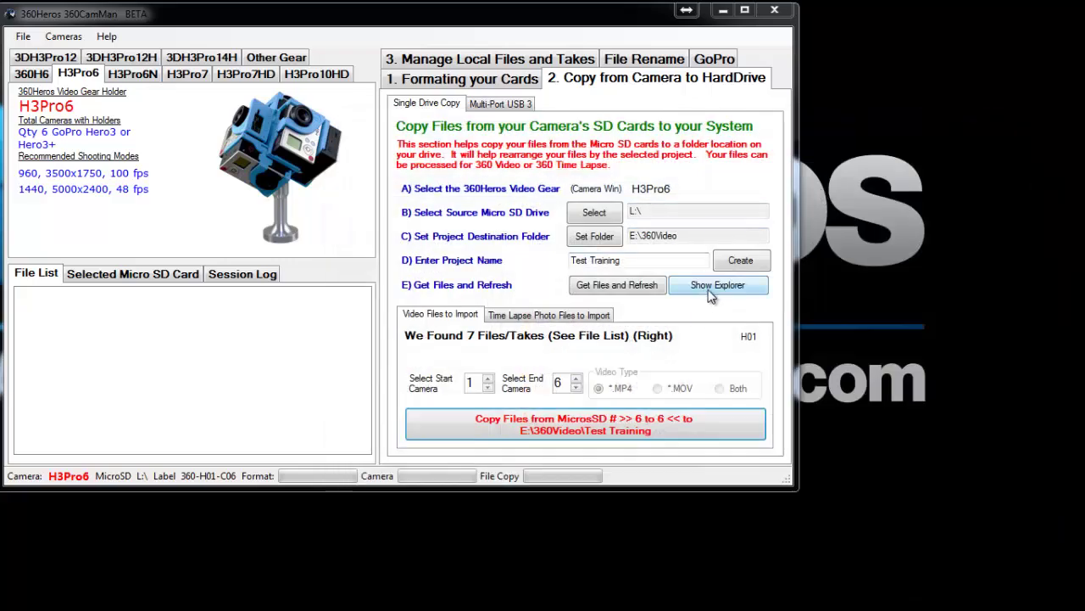
pyautogui.click(713, 289)
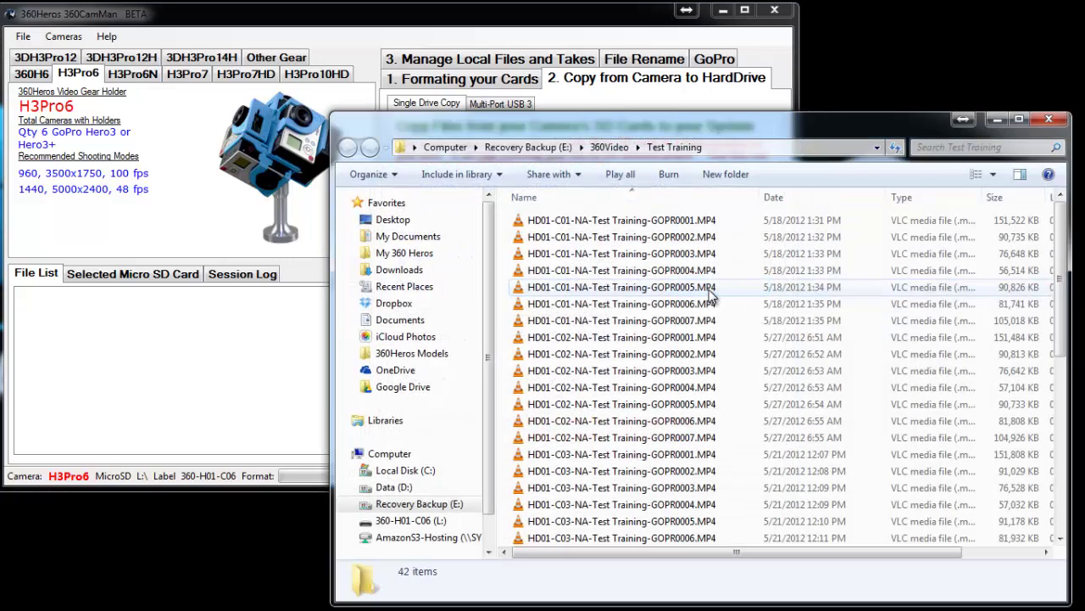
pyautogui.click(1050, 119)
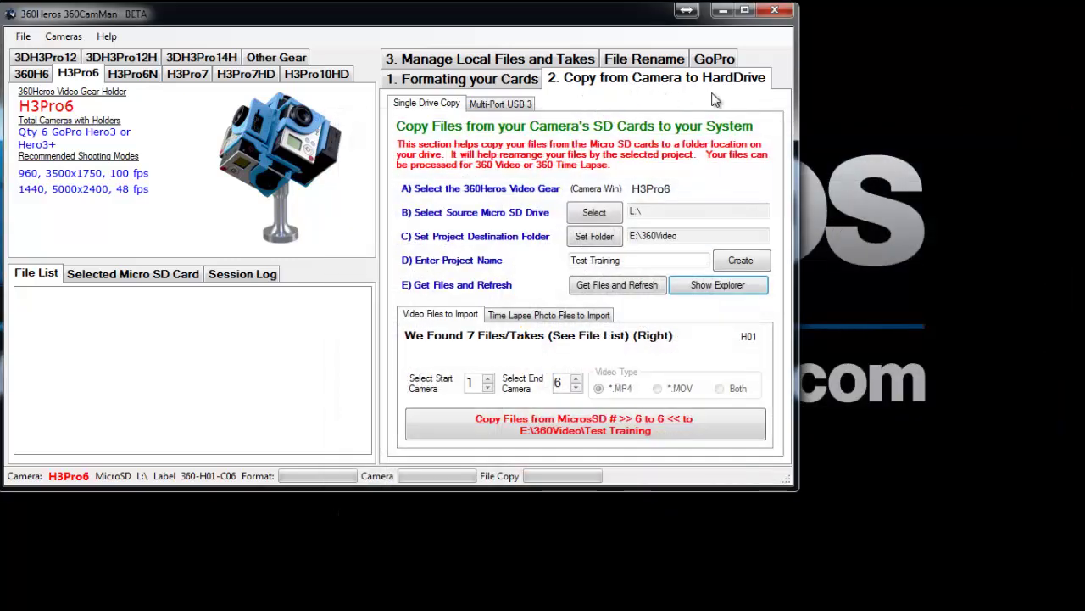
# - On Manage Local Files and Takes, confirm 6 cameras, 42 files, 7 takes and open the project folder
pyautogui.click(500, 59)
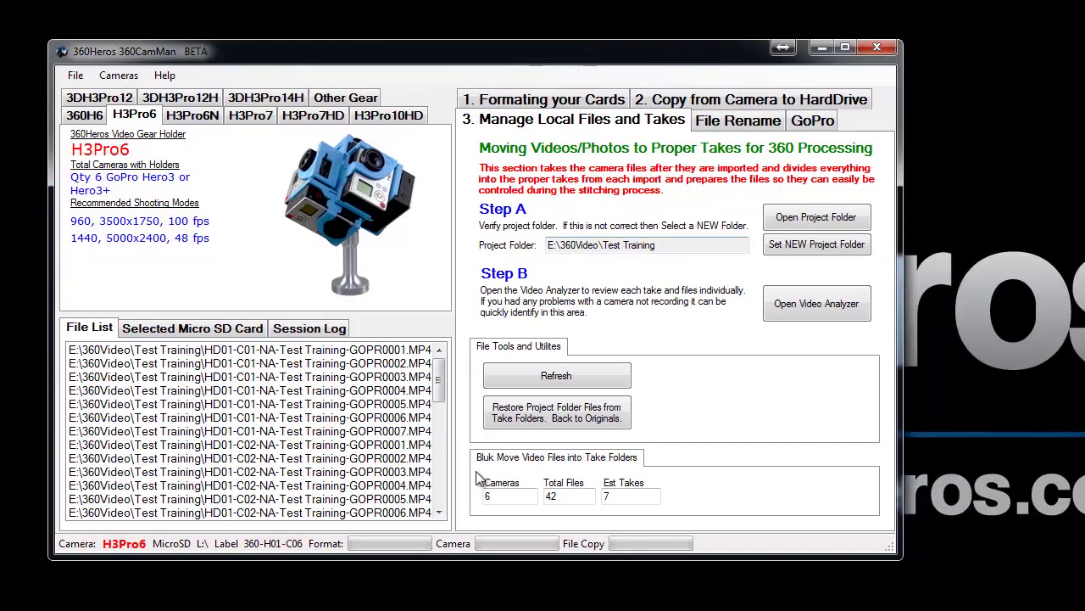
pyautogui.moveTo(443, 392)
pyautogui.mouseDown()
pyautogui.moveTo(435, 501)
pyautogui.moveTo(438, 378)
pyautogui.mouseUp()
pyautogui.click(811, 219)
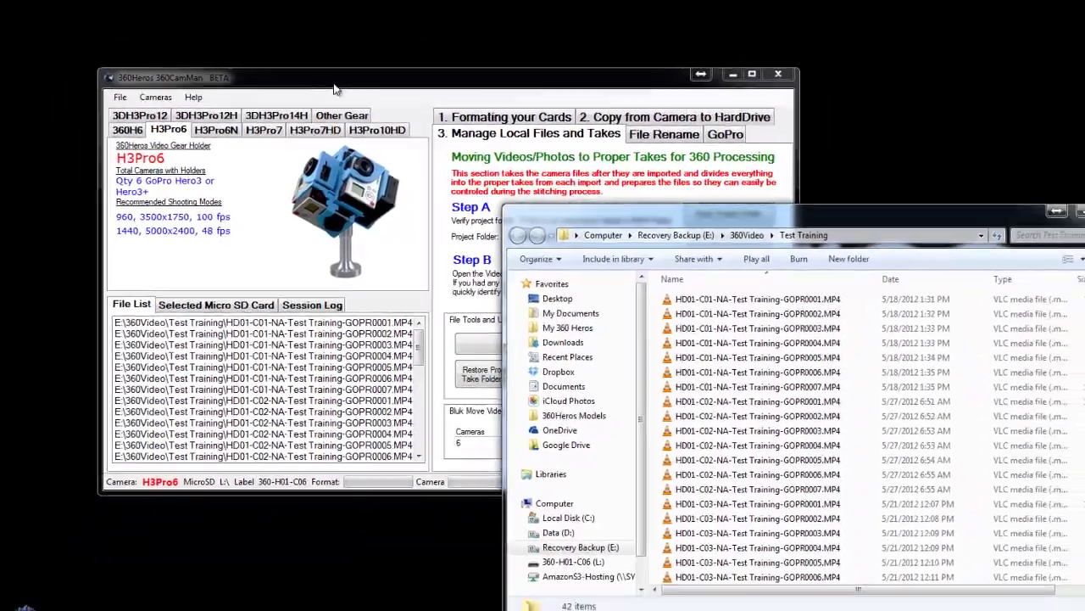
# - Arrange the windows so the Test Training Explorer window runs full height on the right
pyautogui.click(404, 56)
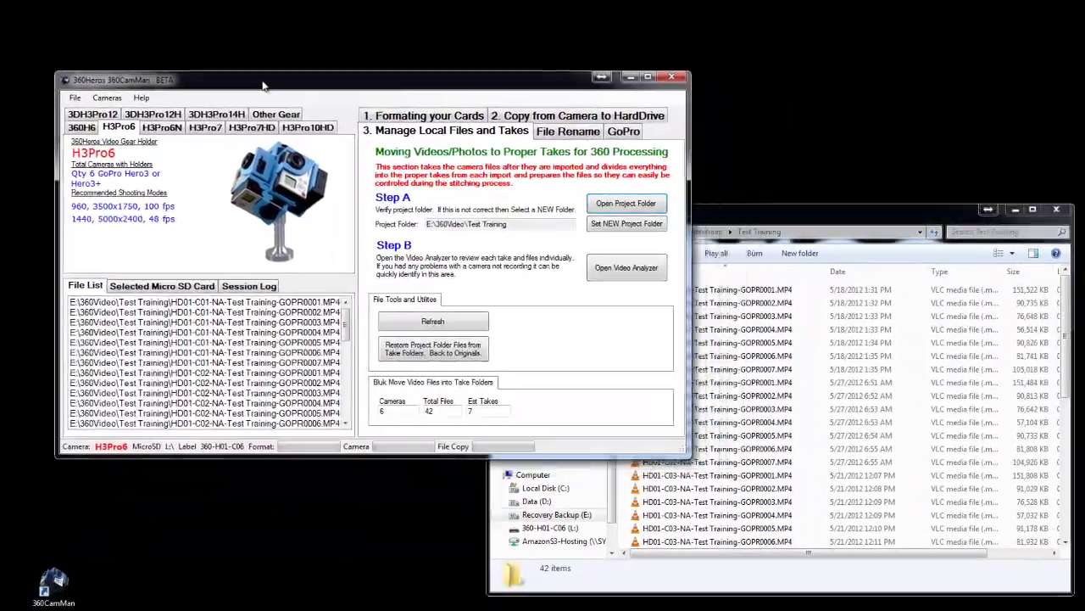
pyautogui.moveTo(238, 70); pyautogui.dragTo(223, 57)
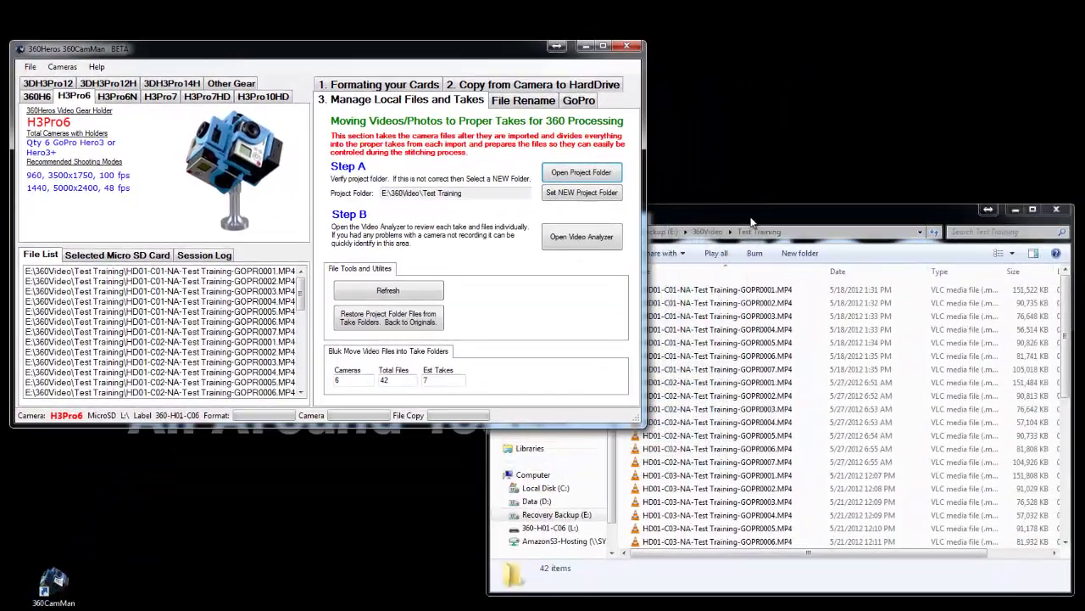
pyautogui.click(753, 223)
pyautogui.moveTo(753, 223); pyautogui.dragTo(749, 99)
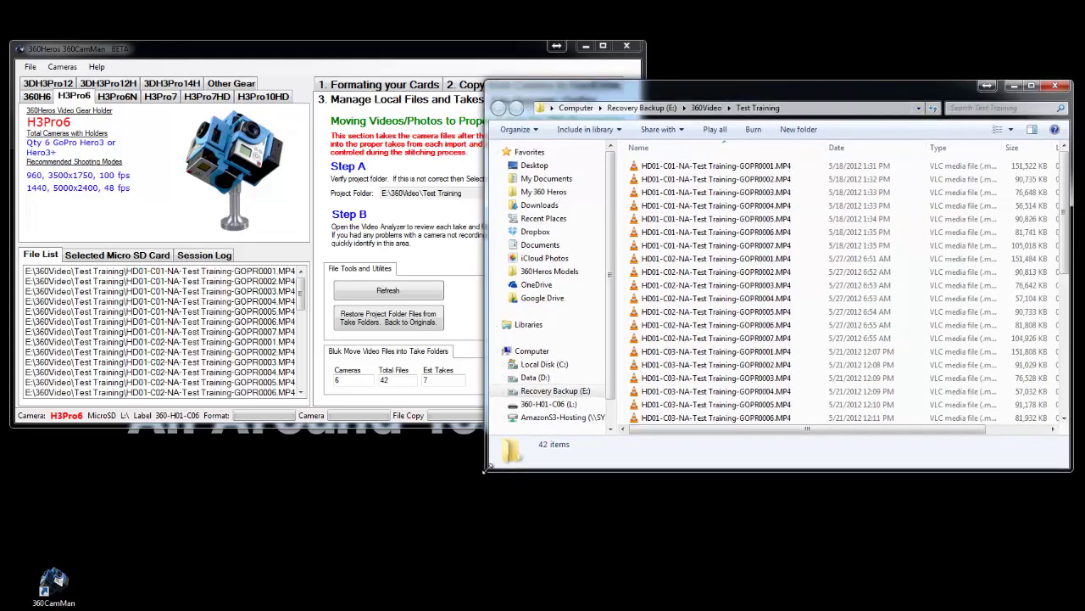
pyautogui.moveTo(480, 471); pyautogui.dragTo(651, 563)
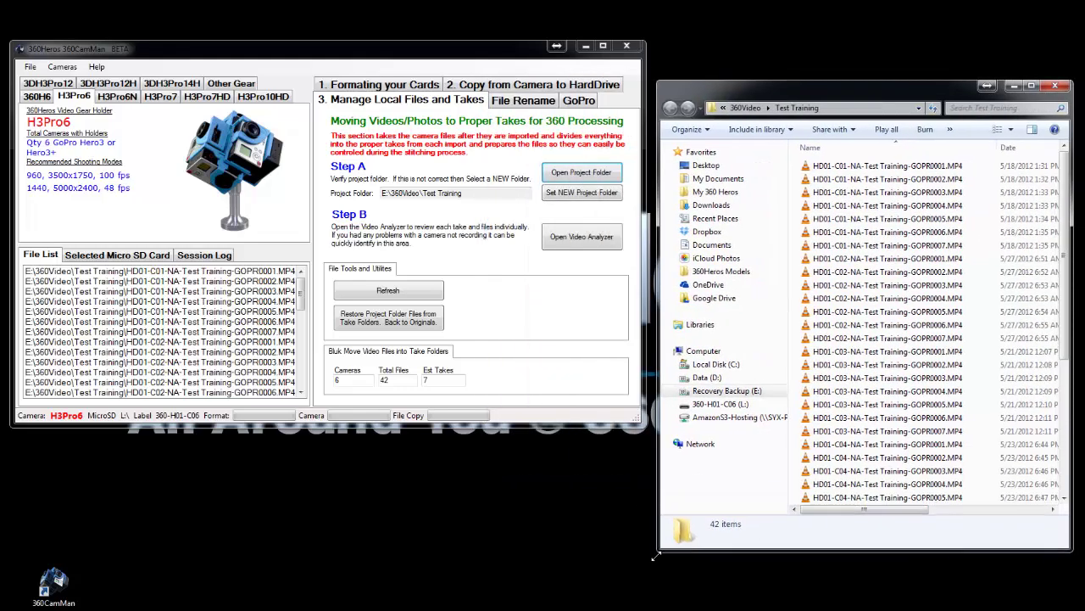
pyautogui.moveTo(740, 80); pyautogui.dragTo(740, 2)
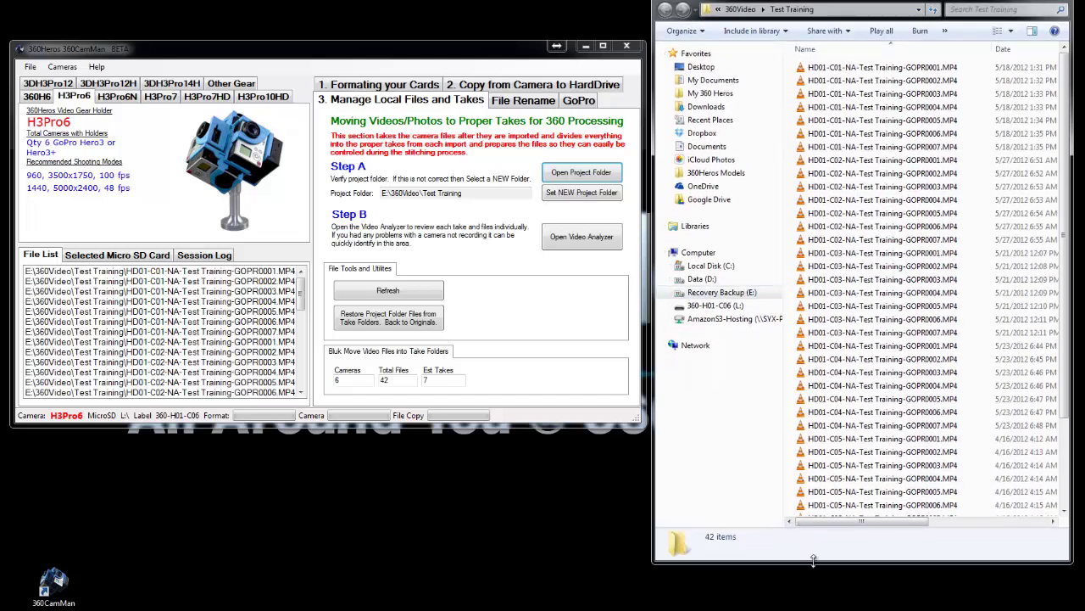
pyautogui.moveTo(813, 559); pyautogui.dragTo(813, 609)
# - Try Large Icons and Medium Icons views, then settle on Details for the 42 videos
pyautogui.click(1012, 31)
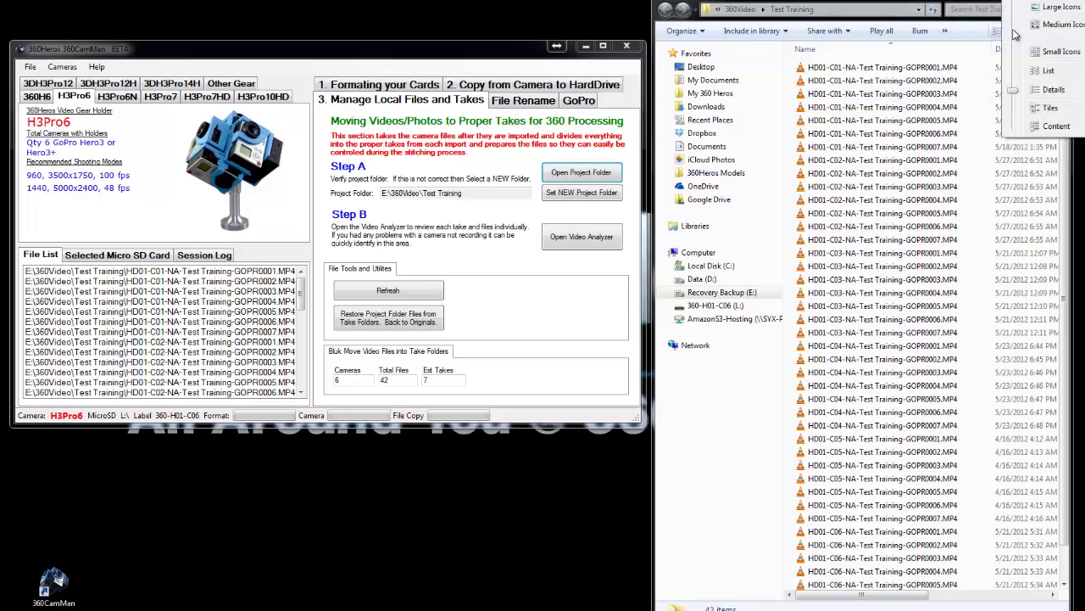
pyautogui.click(1046, 8)
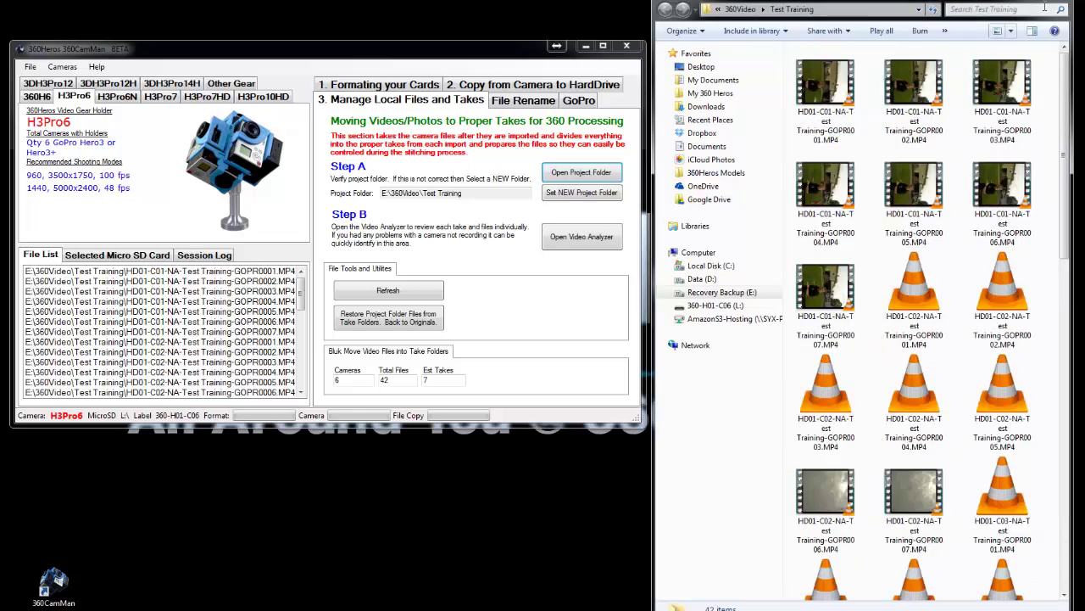
pyautogui.click(1011, 32)
pyautogui.click(1033, 54)
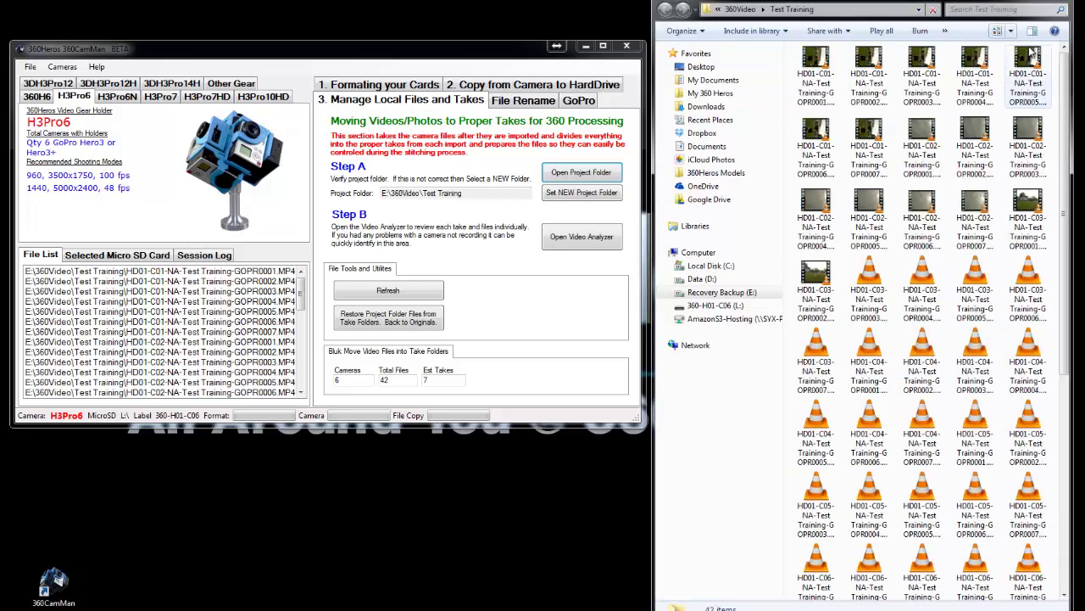
pyautogui.click(1012, 32)
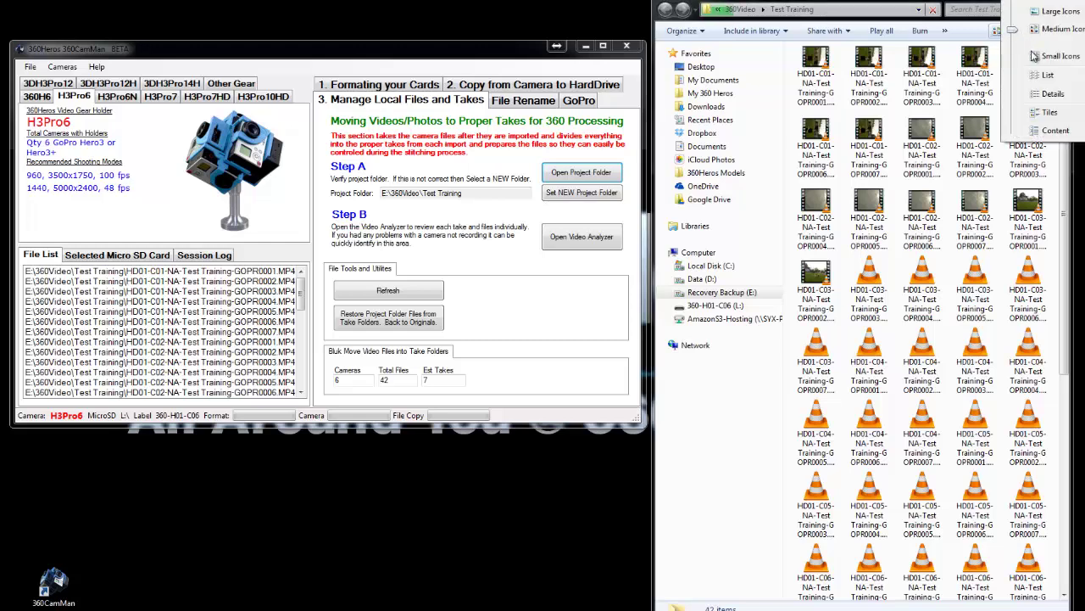
pyautogui.click(1050, 94)
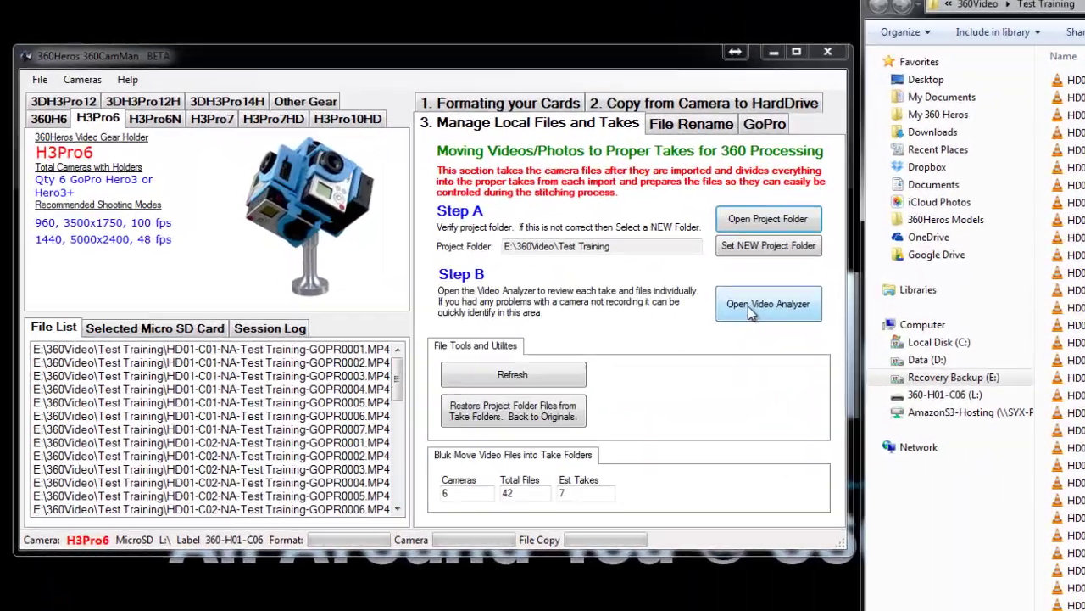
# - Open the Video Analyzer, move and enlarge it at top-left, and review all 42 clips
pyautogui.click(566, 237)
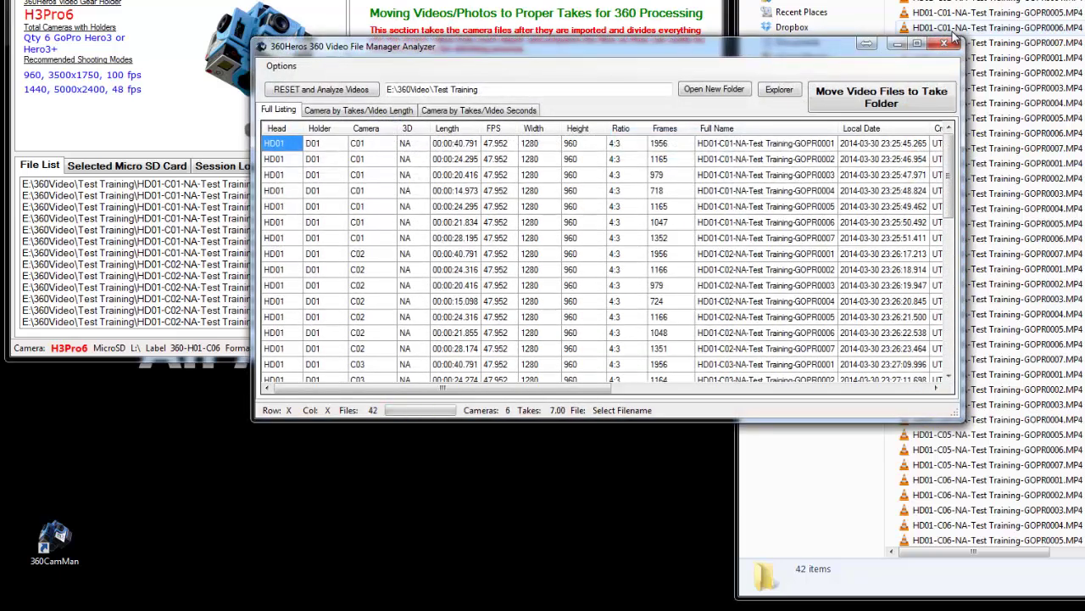
pyautogui.moveTo(440, 43); pyautogui.dragTo(308, 7)
pyautogui.moveTo(825, 383); pyautogui.dragTo(864, 572)
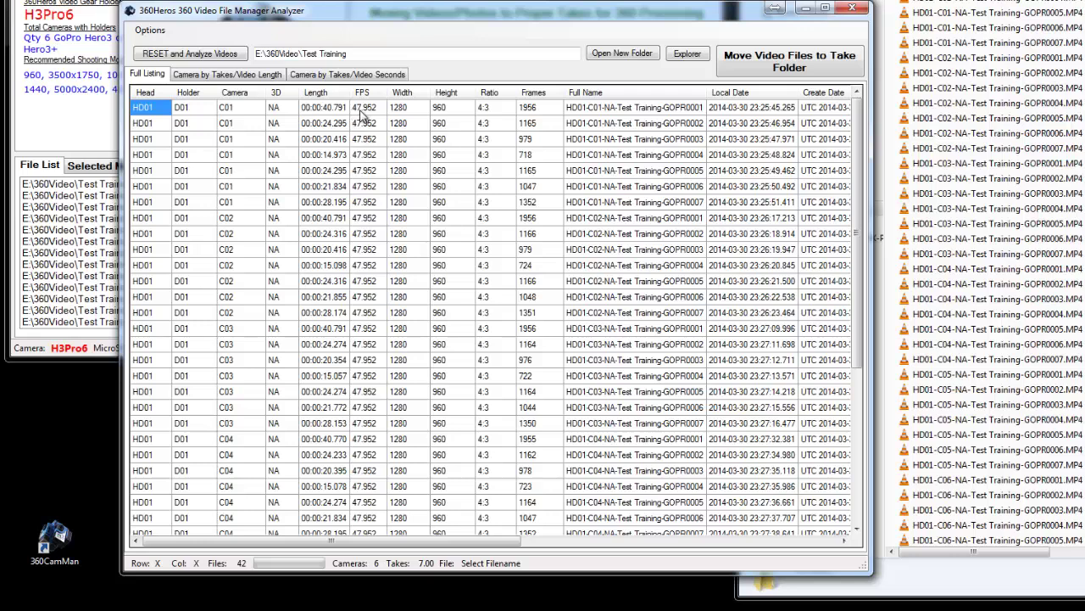
pyautogui.moveTo(863, 280); pyautogui.dragTo(861, 496)
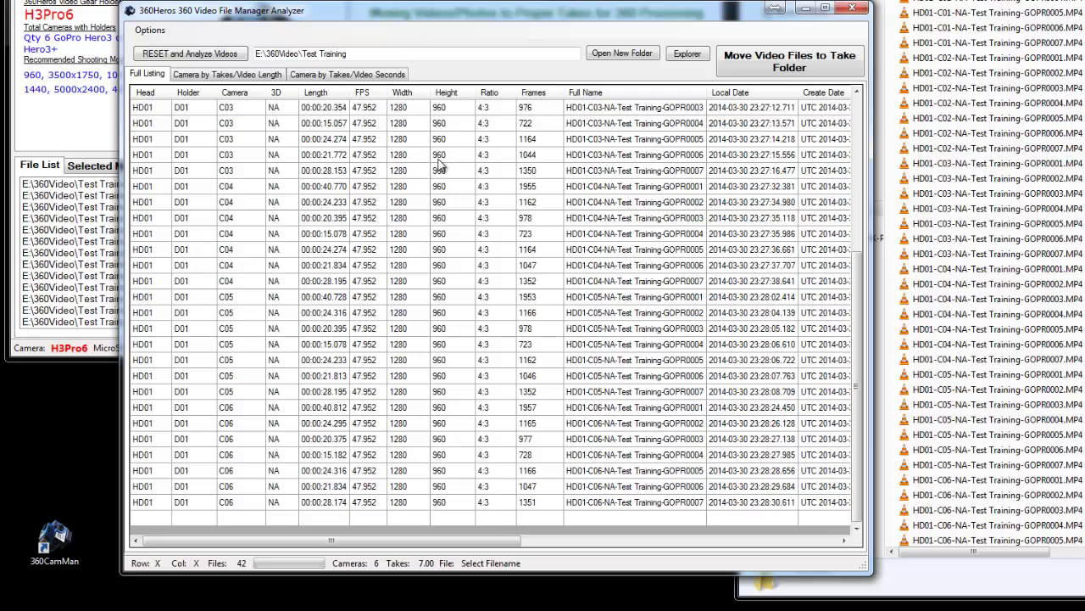
pyautogui.moveTo(856, 400); pyautogui.dragTo(855, 229)
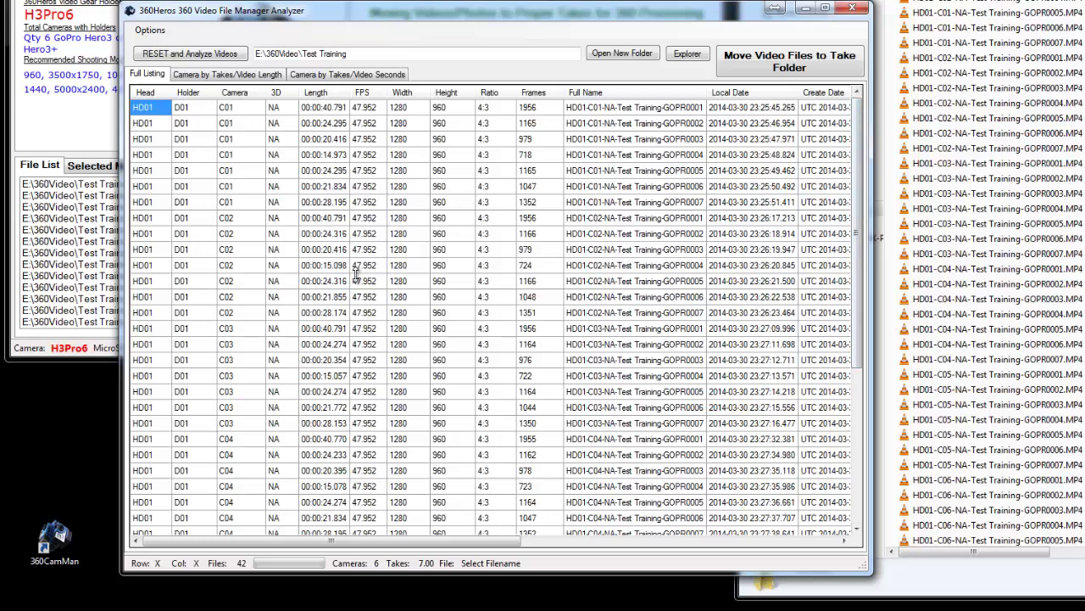
# - Switch the analyzer between timecode and seconds views, then shrink and reposition its window
pyautogui.click(229, 75)
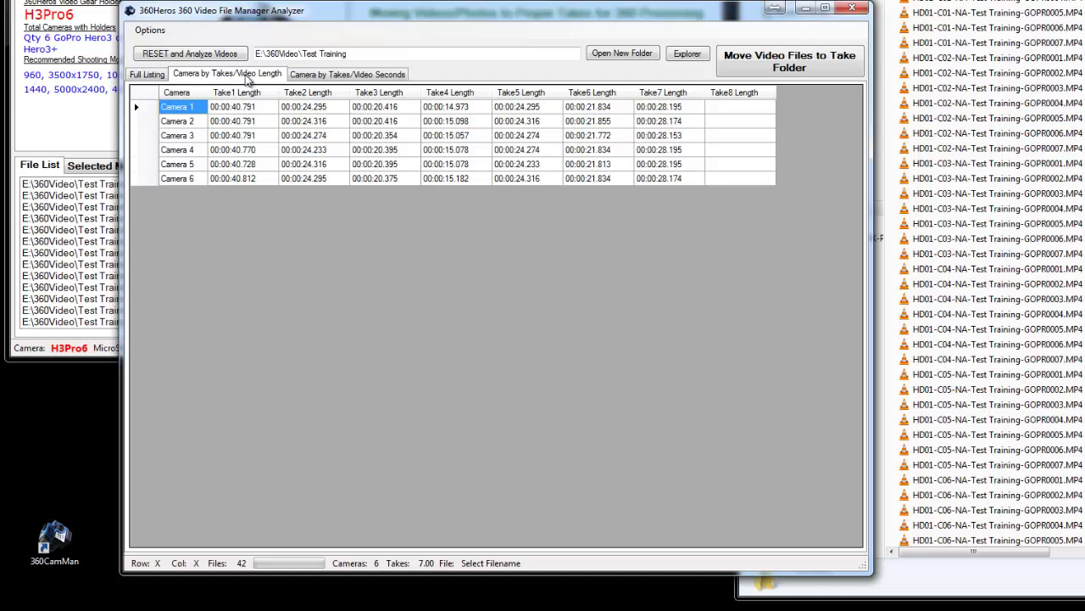
pyautogui.moveTo(253, 169)
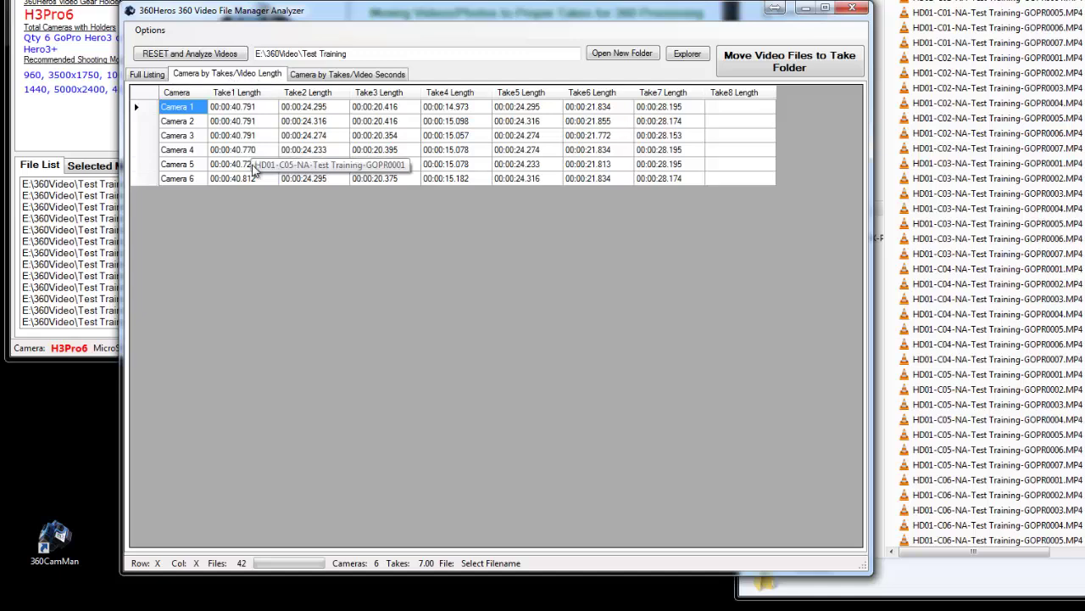
pyautogui.click(357, 78)
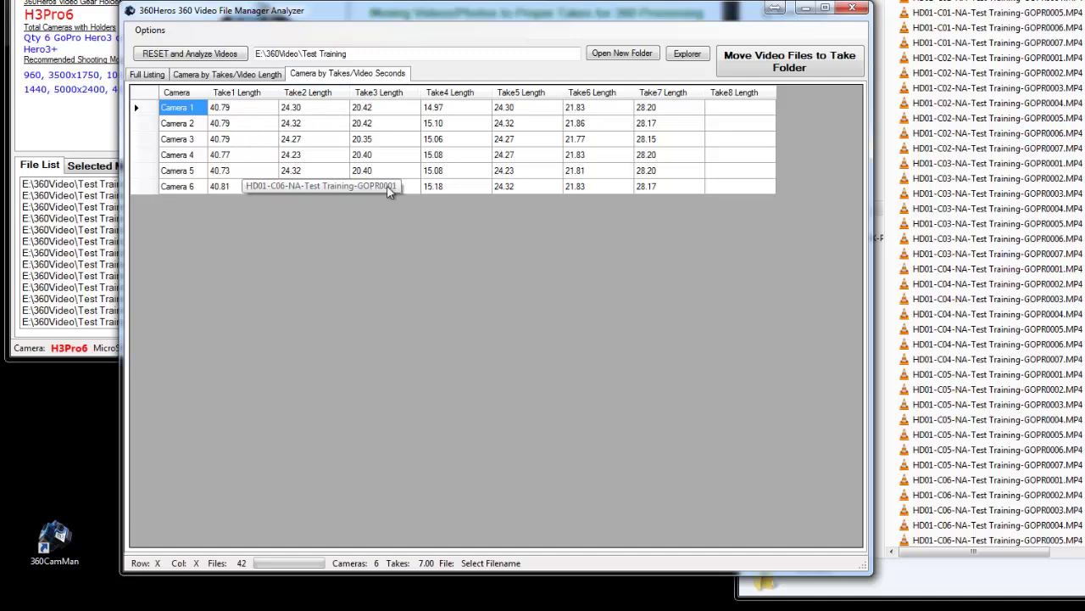
pyautogui.moveTo(860, 557); pyautogui.dragTo(808, 444)
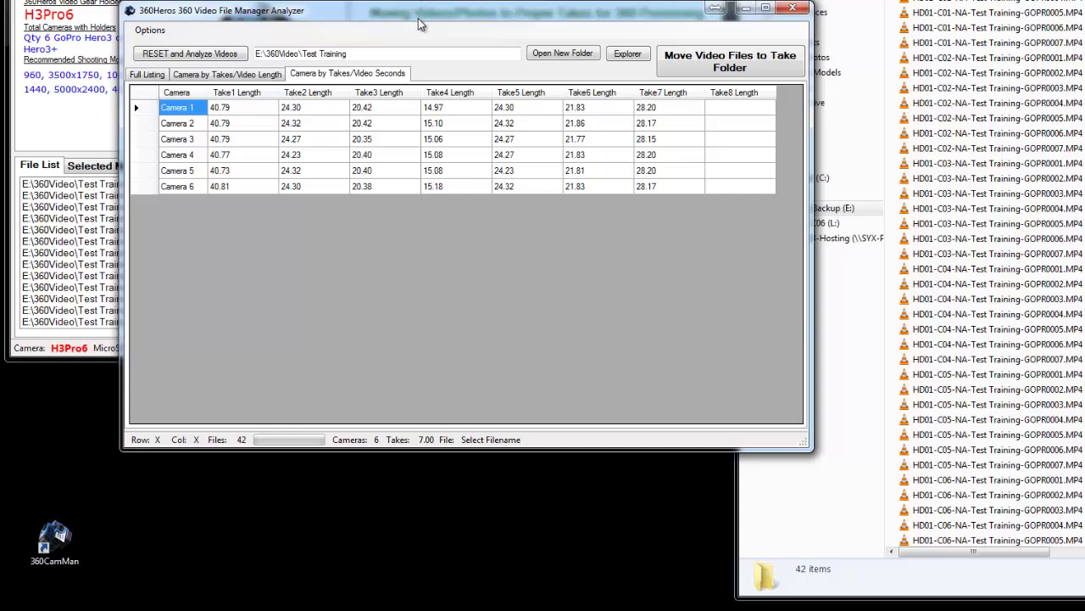
pyautogui.moveTo(416, 11); pyautogui.dragTo(431, 64)
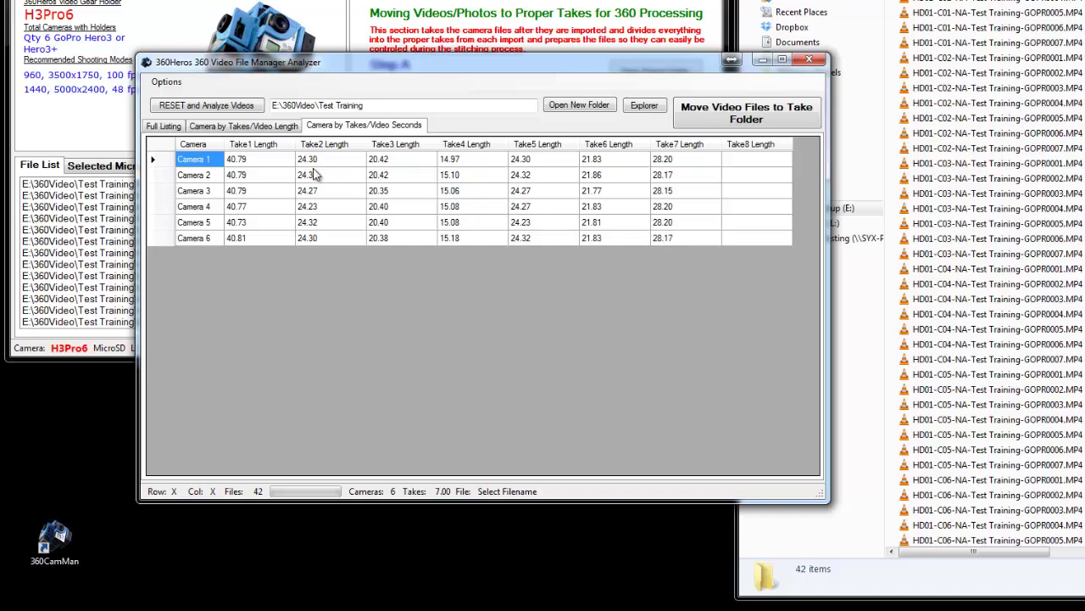
# - Compare hh:mm:ss and seconds take lengths, then select Camera 2's Take3 clip, GOPR0003
pyautogui.click(258, 127)
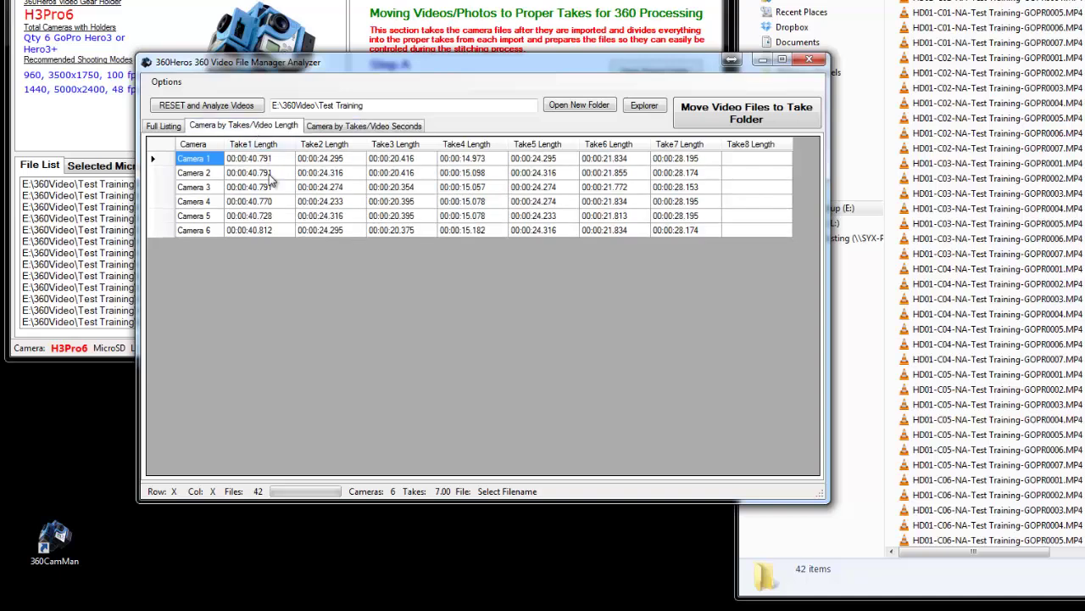
pyautogui.click(363, 127)
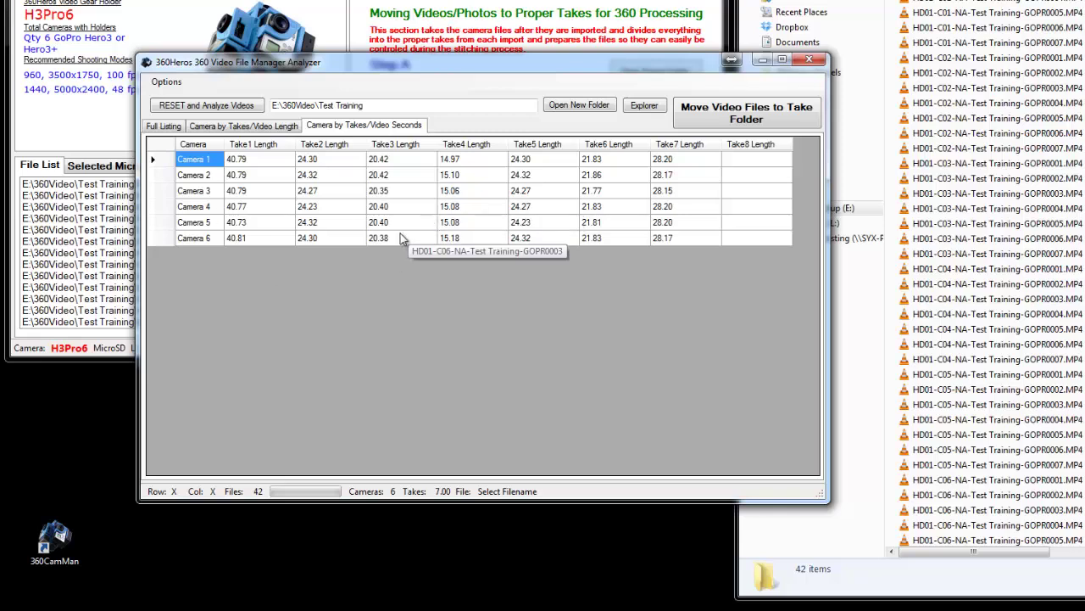
pyautogui.click(387, 176)
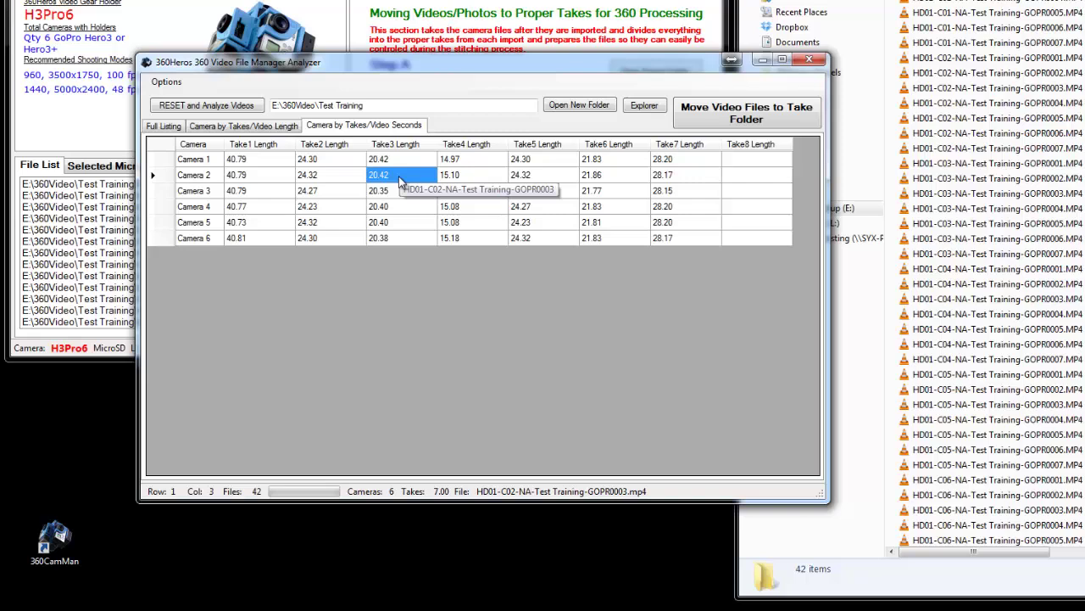
# - Try playing Camera 2's Take3 clip and choose Options > Set Movie Player
pyautogui.rightClick(399, 176)
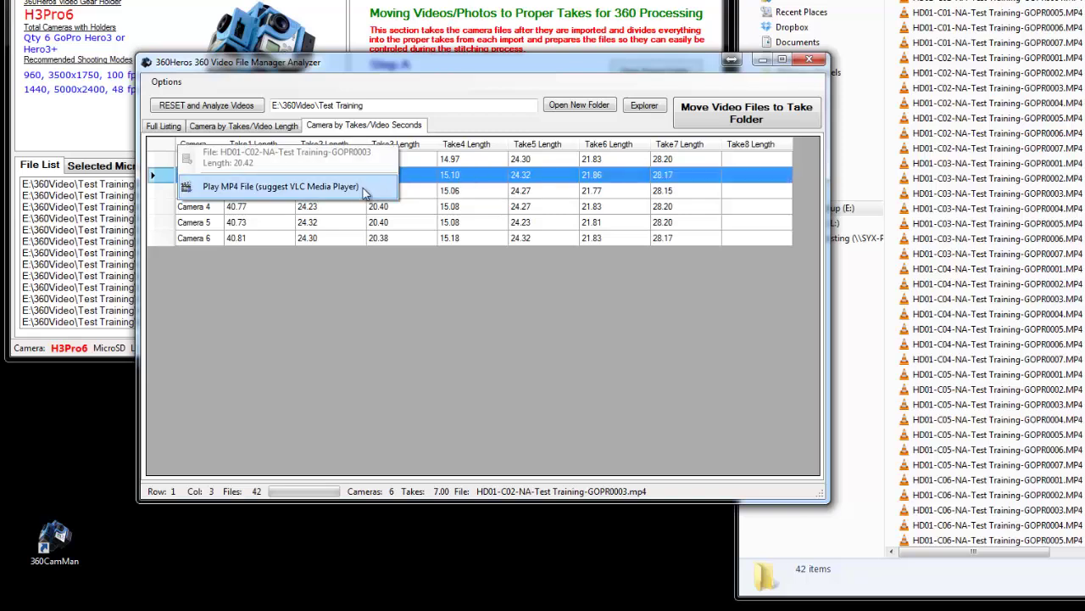
pyautogui.click(303, 189)
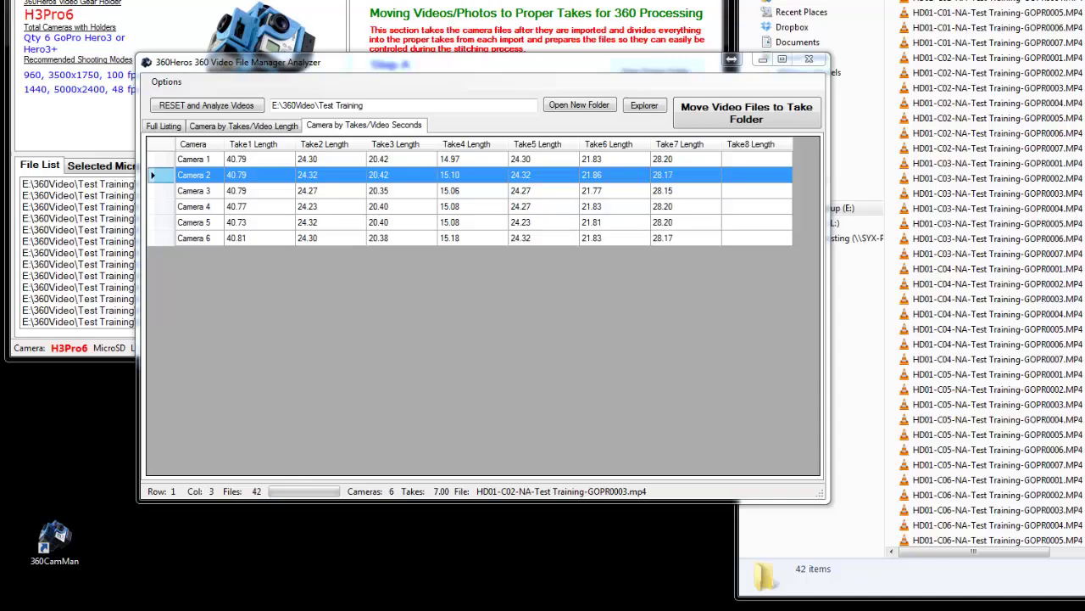
pyautogui.click(166, 81)
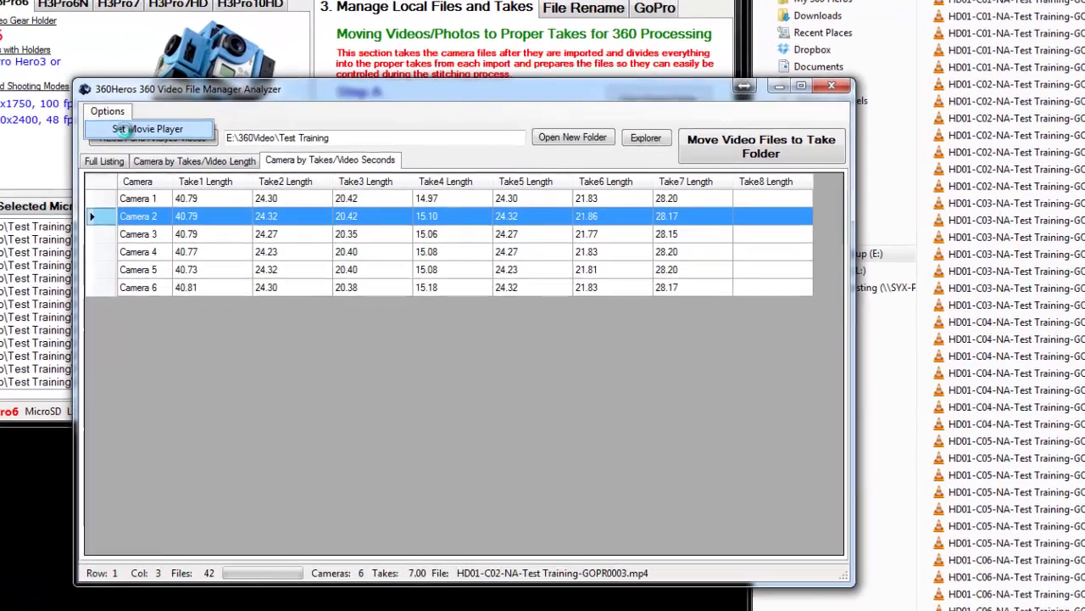
pyautogui.click(188, 98)
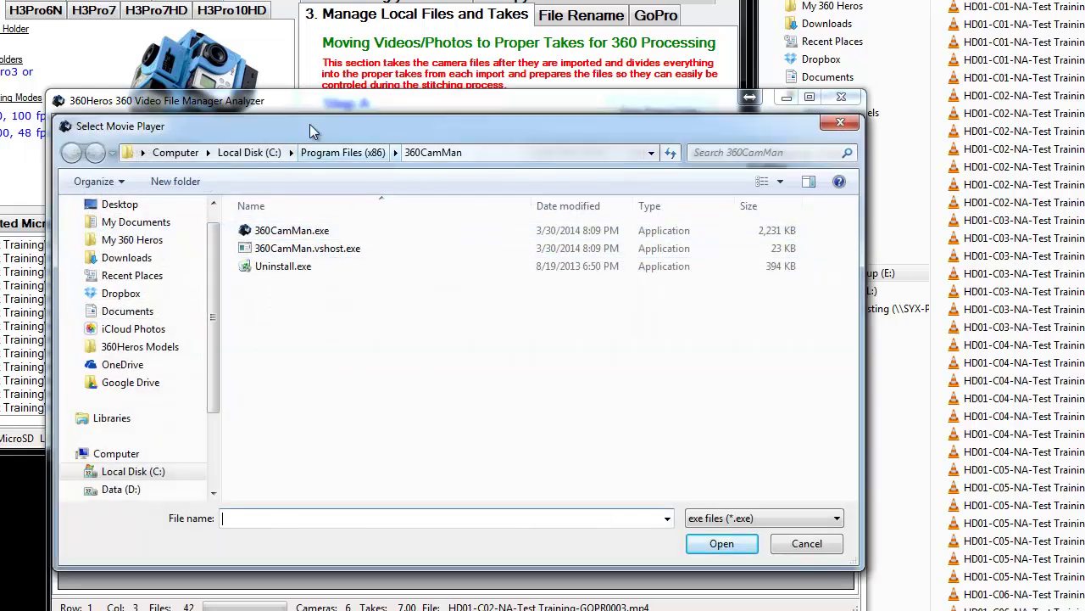
pyautogui.moveTo(310, 123); pyautogui.dragTo(392, 86)
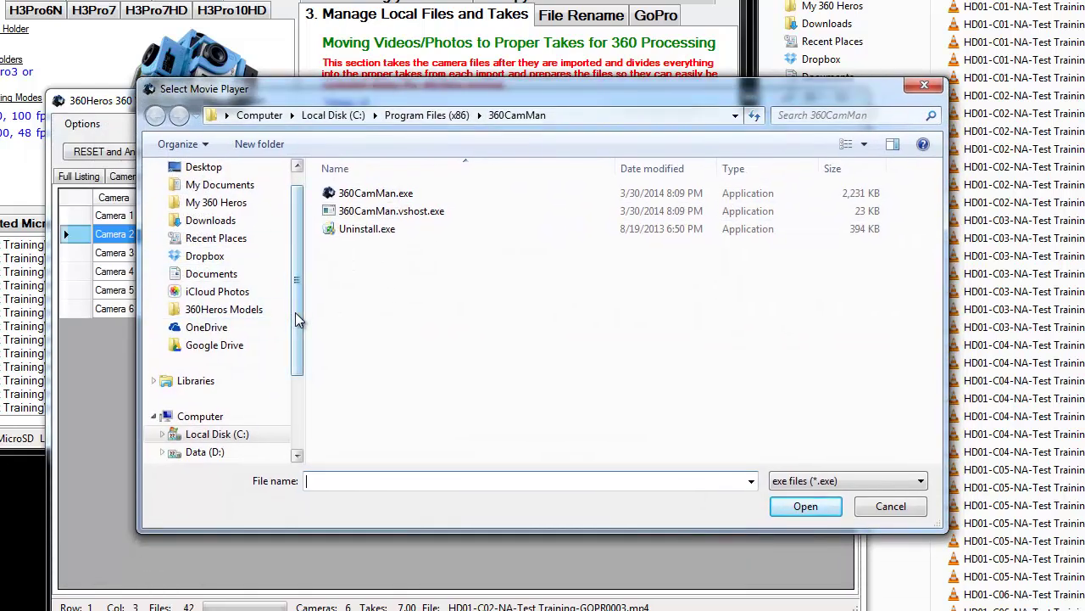
pyautogui.moveTo(297, 319); pyautogui.dragTo(296, 380)
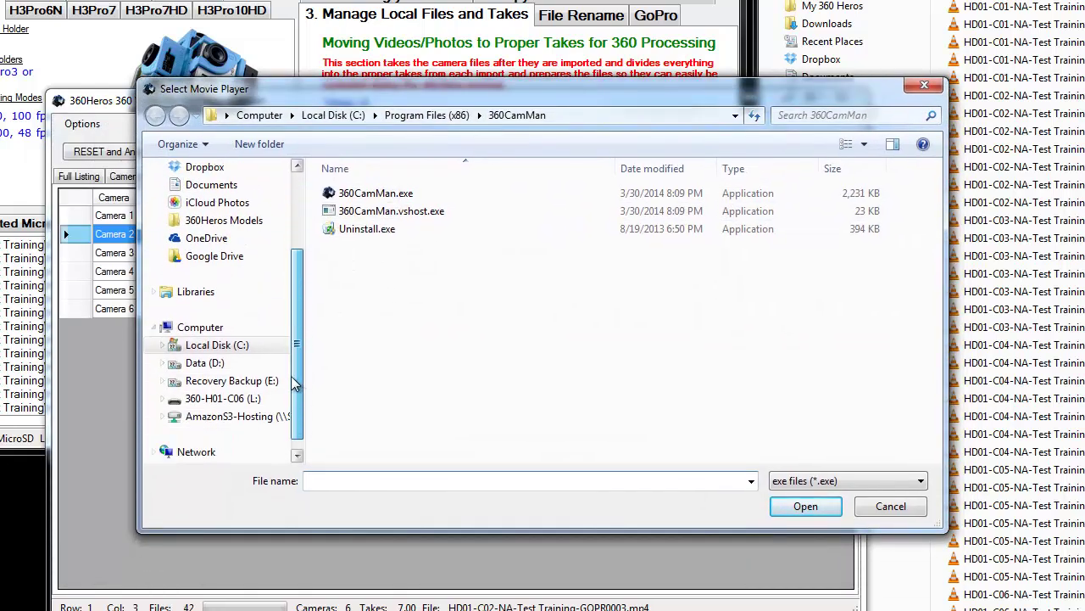
# - Set C:\Program Files (x86)\VideoLAN\VLC\vlc.exe as the movie player
pyautogui.click(229, 355)
pyautogui.doubleClick(357, 390)
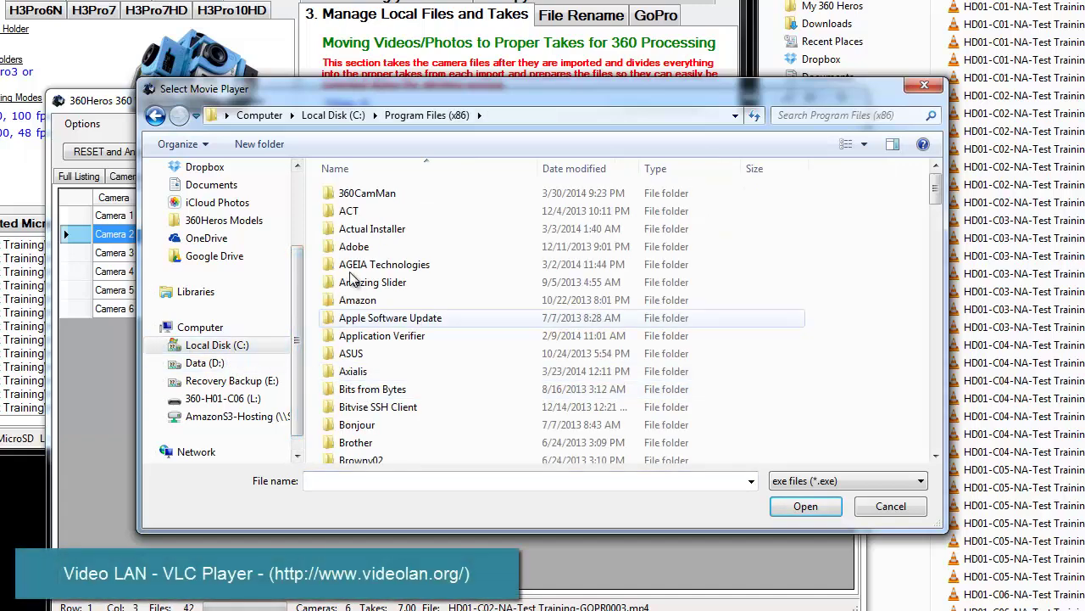
pyautogui.scroll(-10, 353, 330)
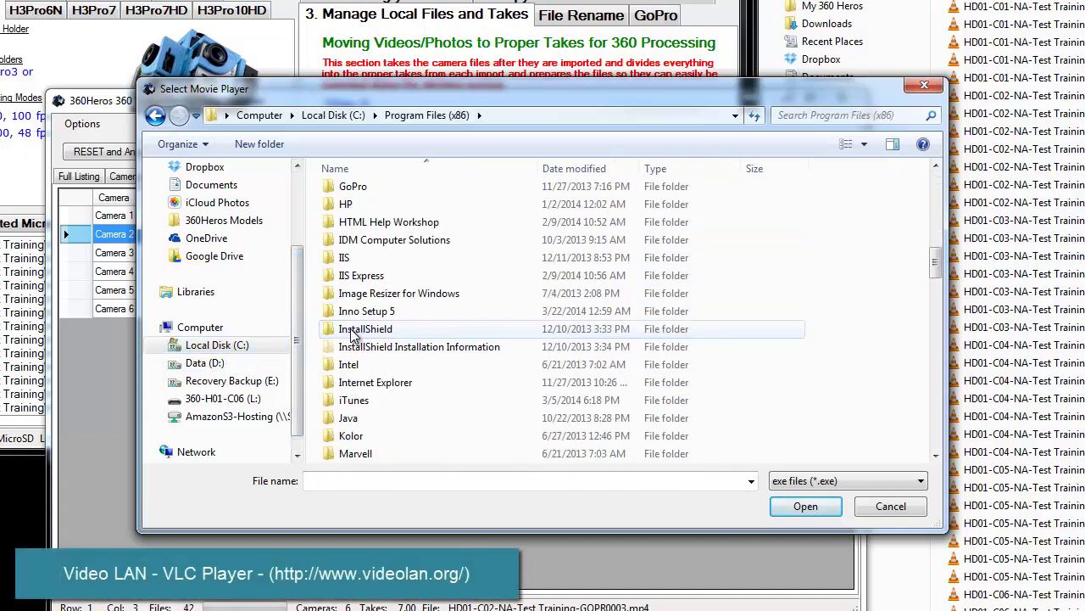
pyautogui.scroll(-15, 353, 334)
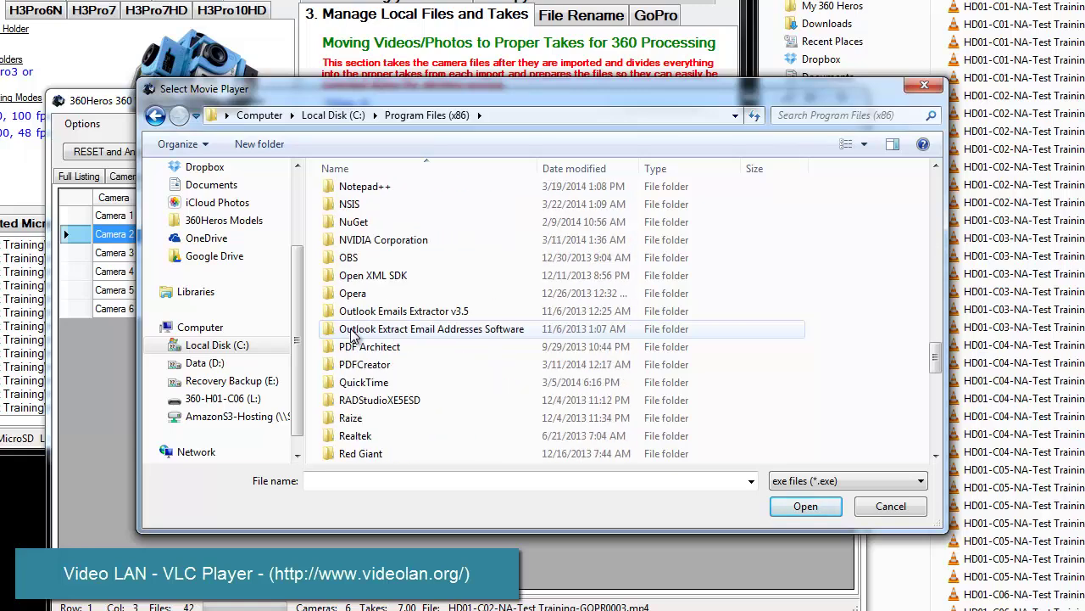
pyautogui.scroll(-11, 353, 333)
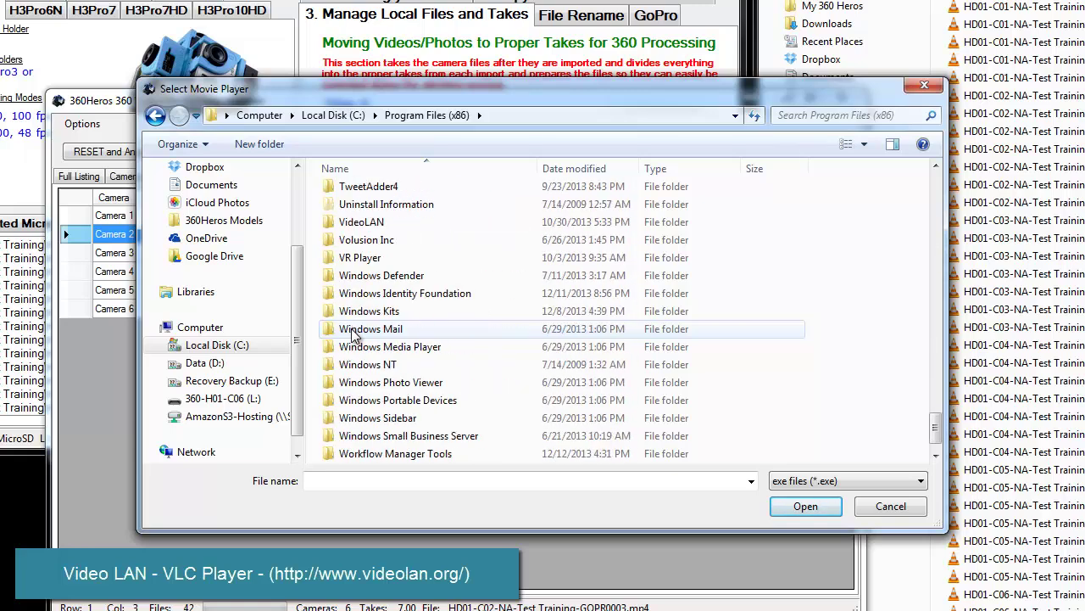
pyautogui.scroll(1, 354, 335)
pyautogui.doubleClick(362, 258)
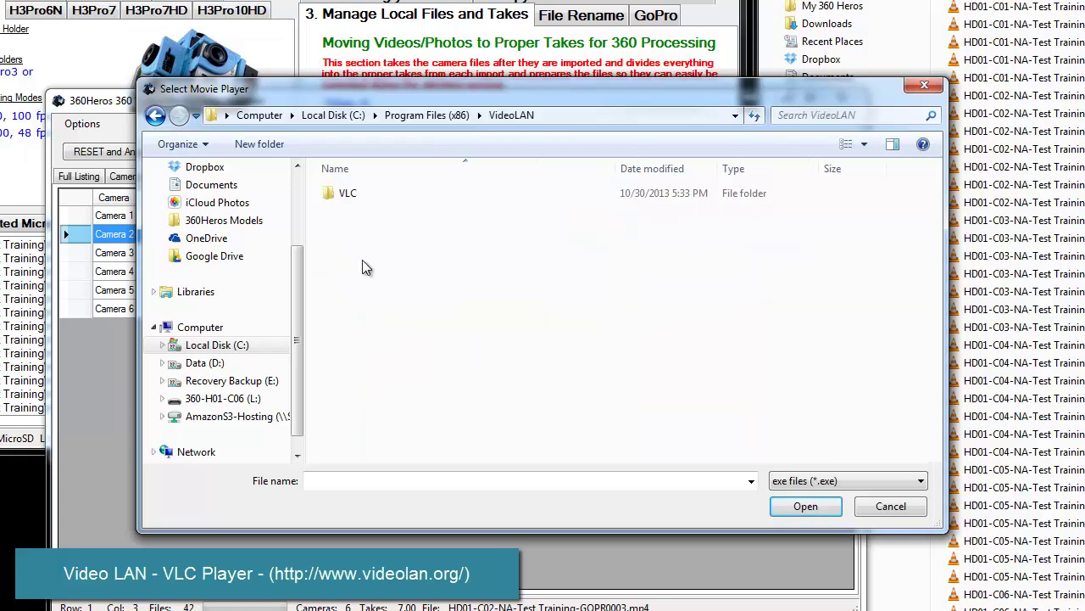
pyautogui.doubleClick(347, 194)
pyautogui.click(351, 354)
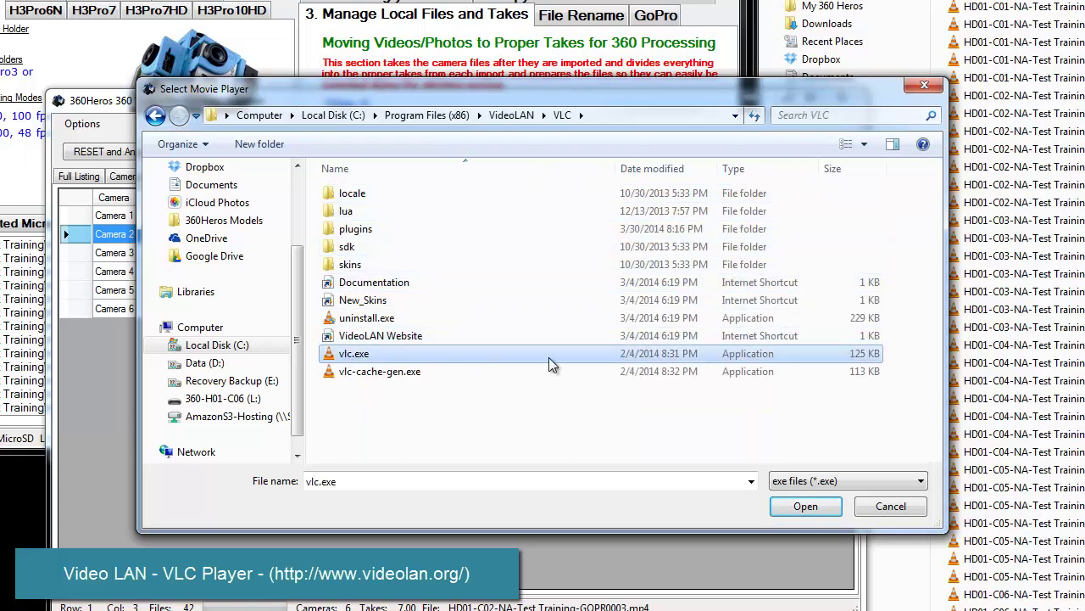
pyautogui.click(801, 507)
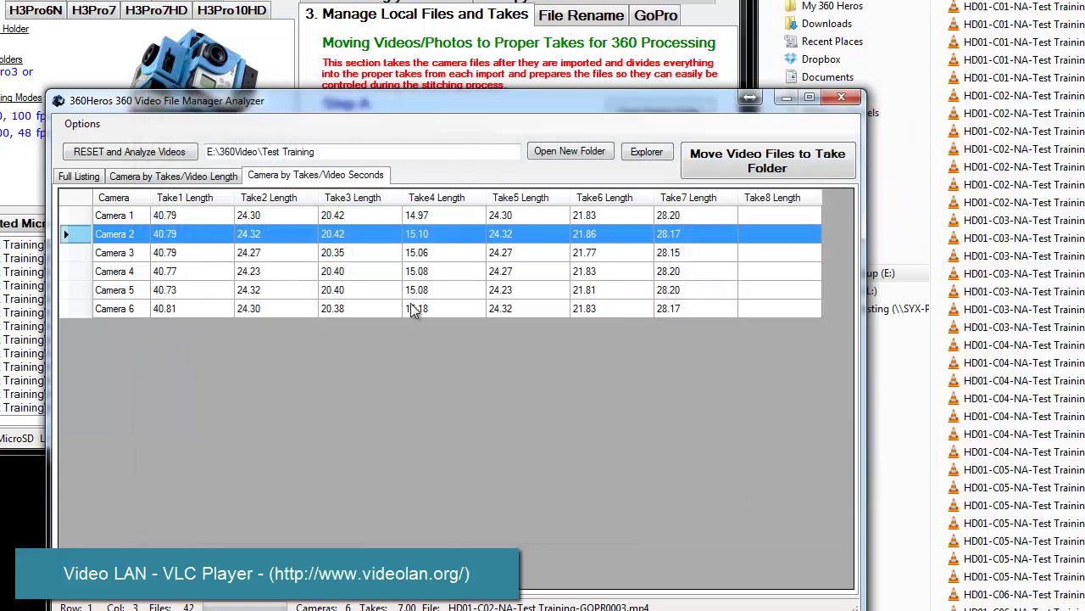
pyautogui.click(174, 176)
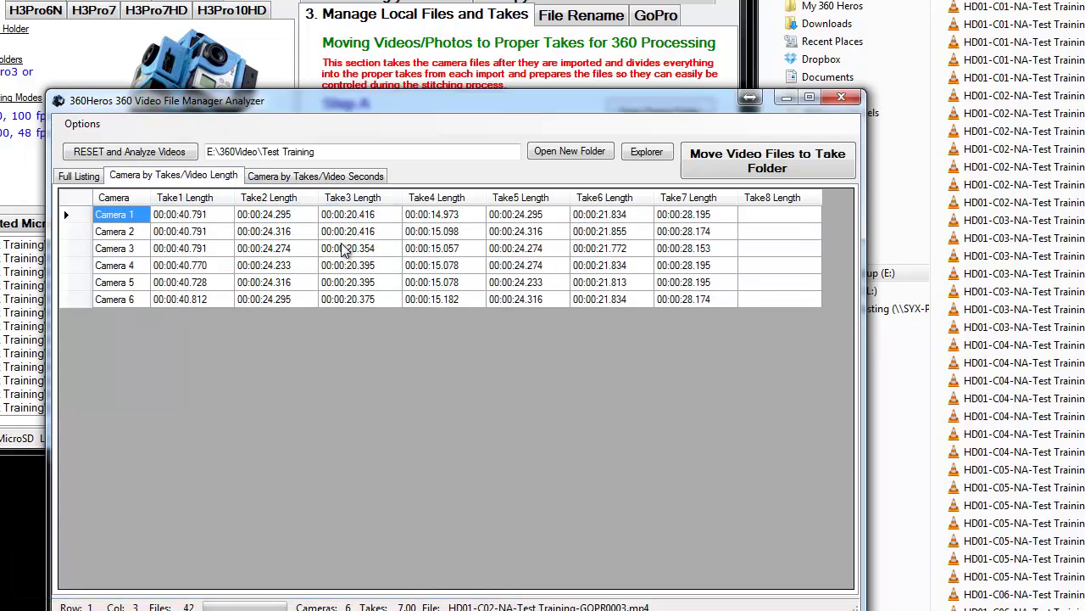
pyautogui.rightClick(335, 233)
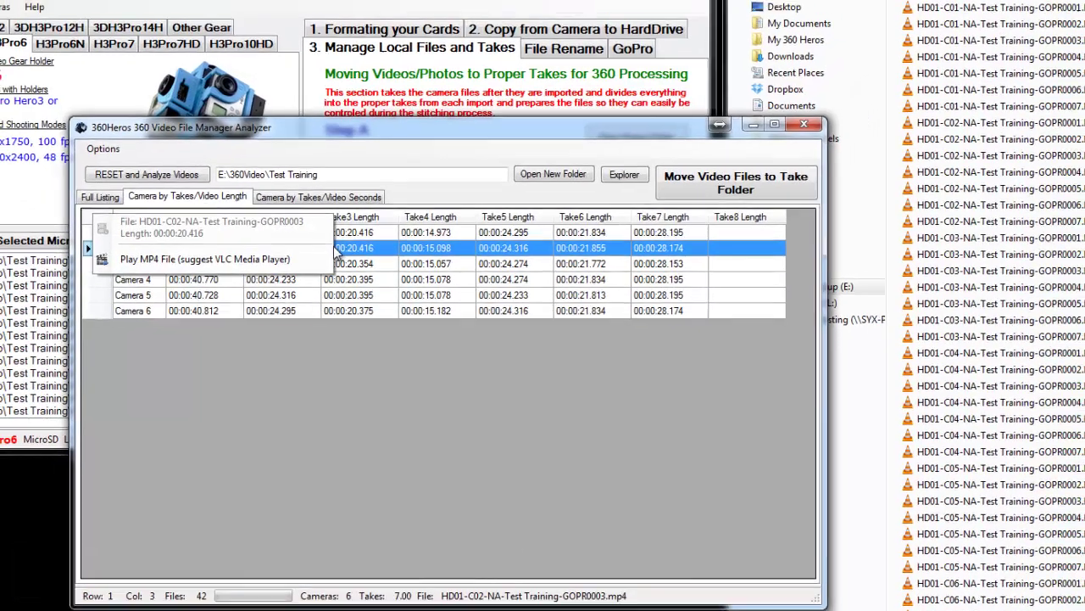
pyautogui.click(280, 261)
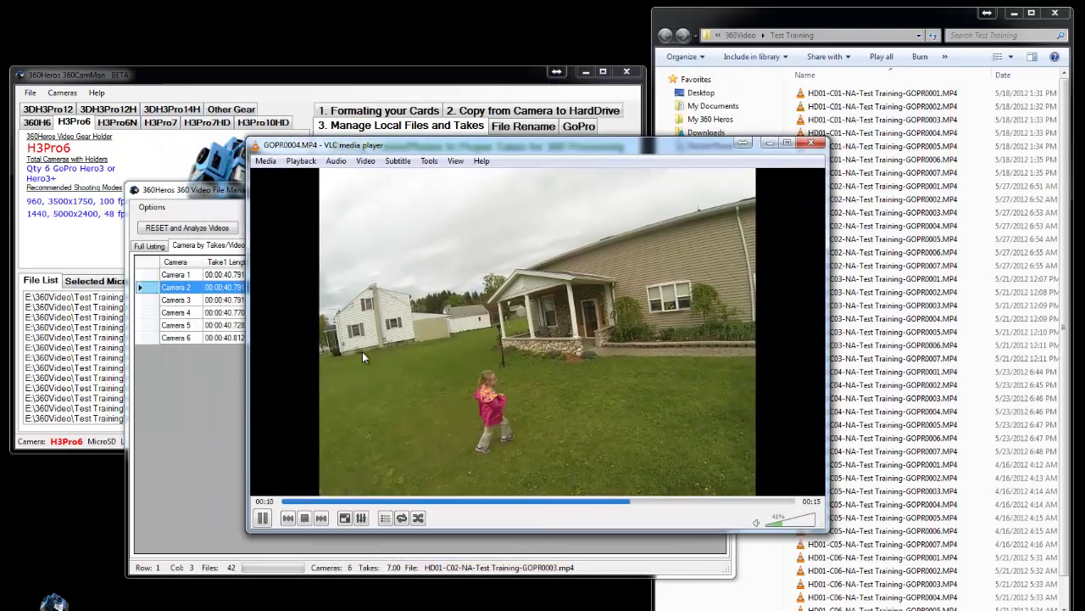
pyautogui.moveTo(558, 153); pyautogui.dragTo(613, 231)
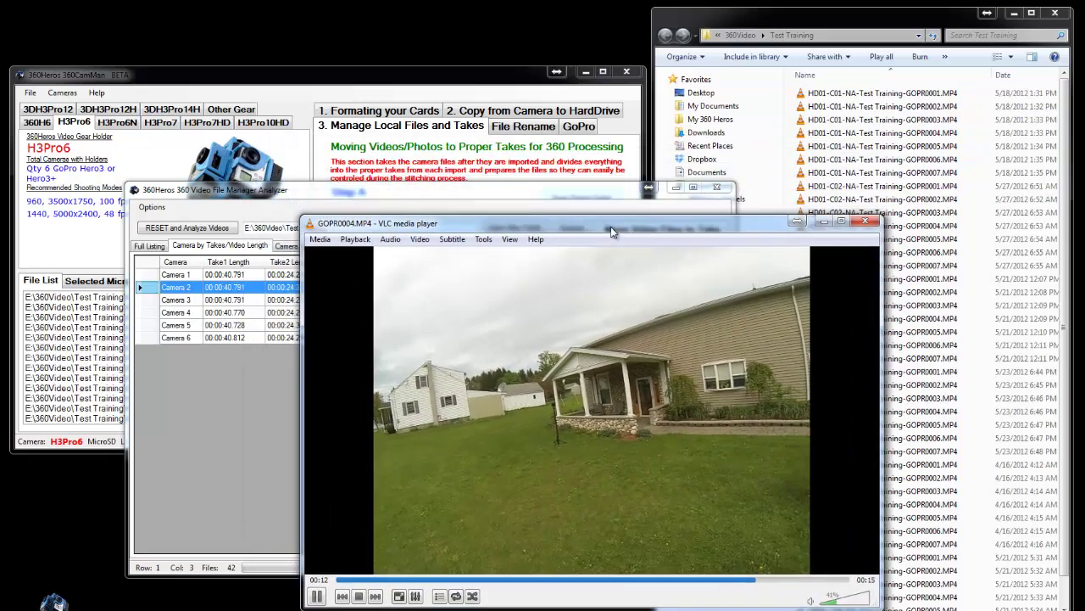
pyautogui.click(865, 223)
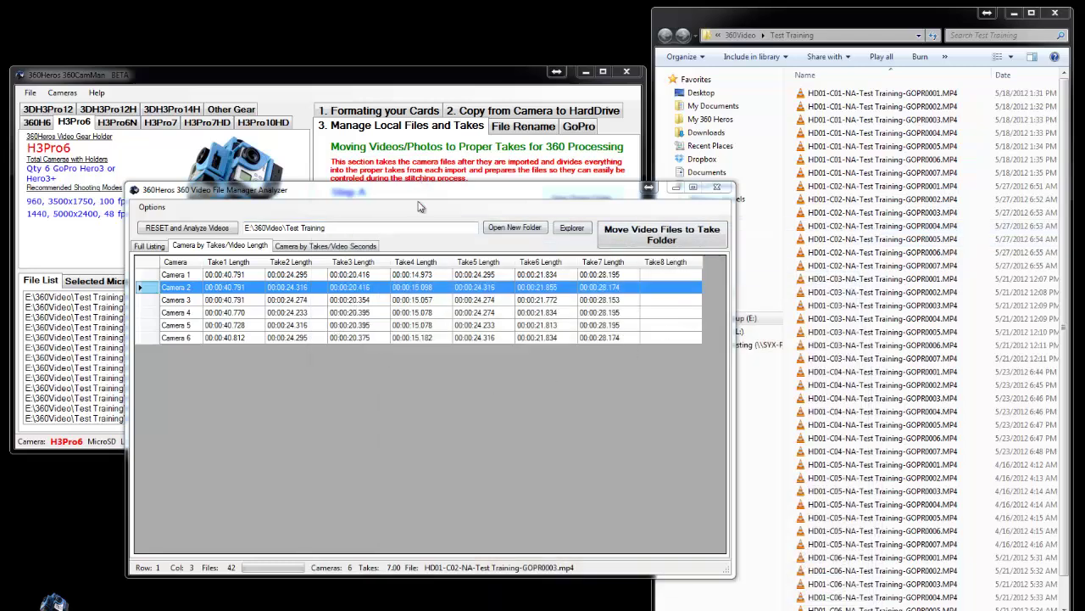
# - Move the analyzer aside and open the Take 02 folder showing clips T02-H01 to T02-H06
pyautogui.moveTo(417, 197); pyautogui.dragTo(356, 185)
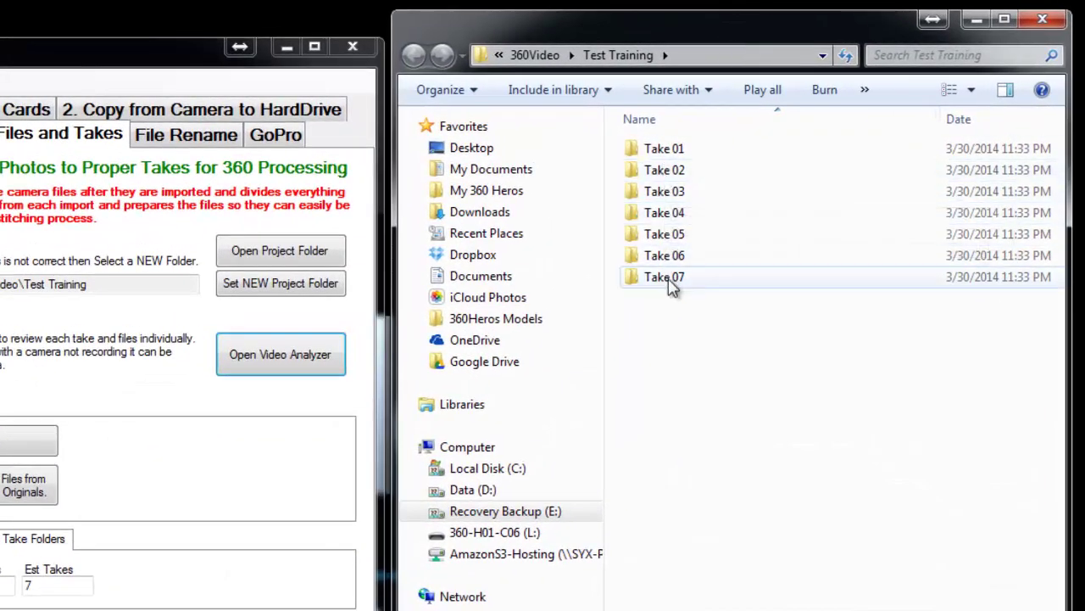
pyautogui.doubleClick(665, 171)
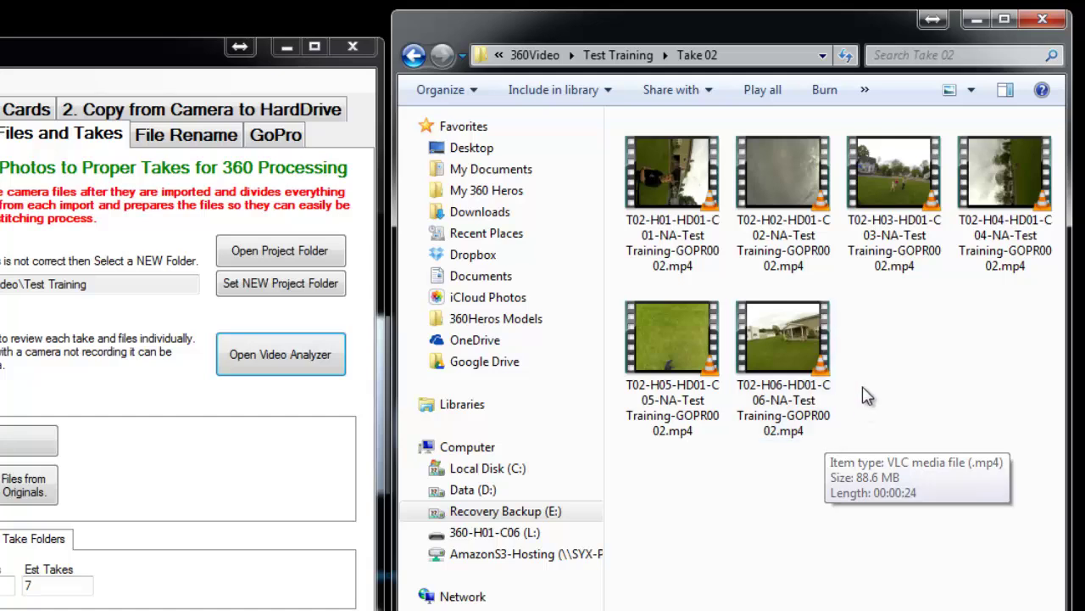
# - Return Explorer to Test Training and bring up 360CamMan's 3. Manage Local Files and Takes page
pyautogui.click(620, 56)
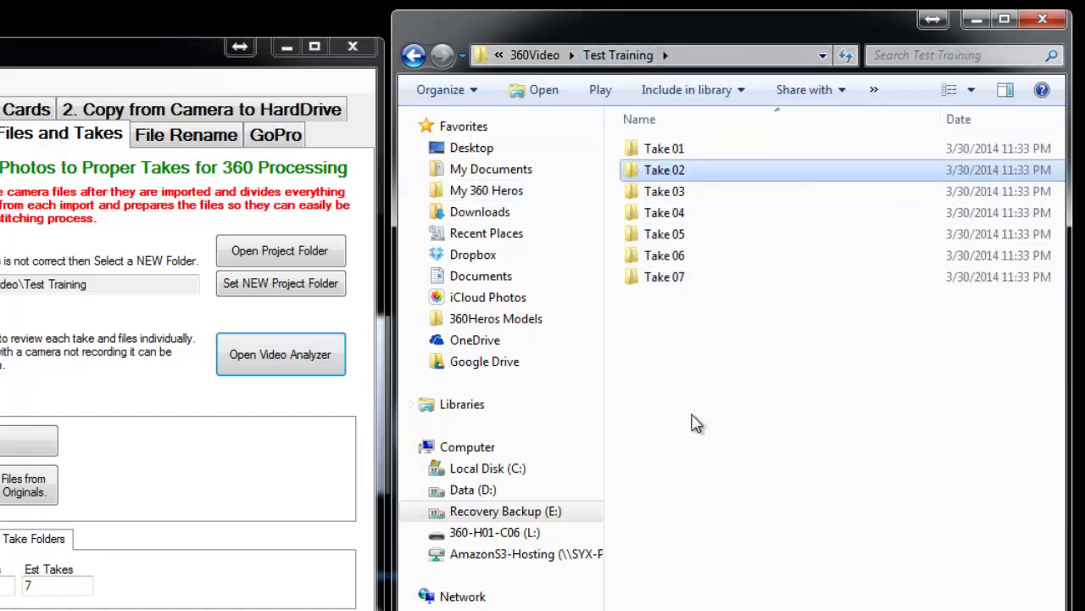
pyautogui.click(102, 560)
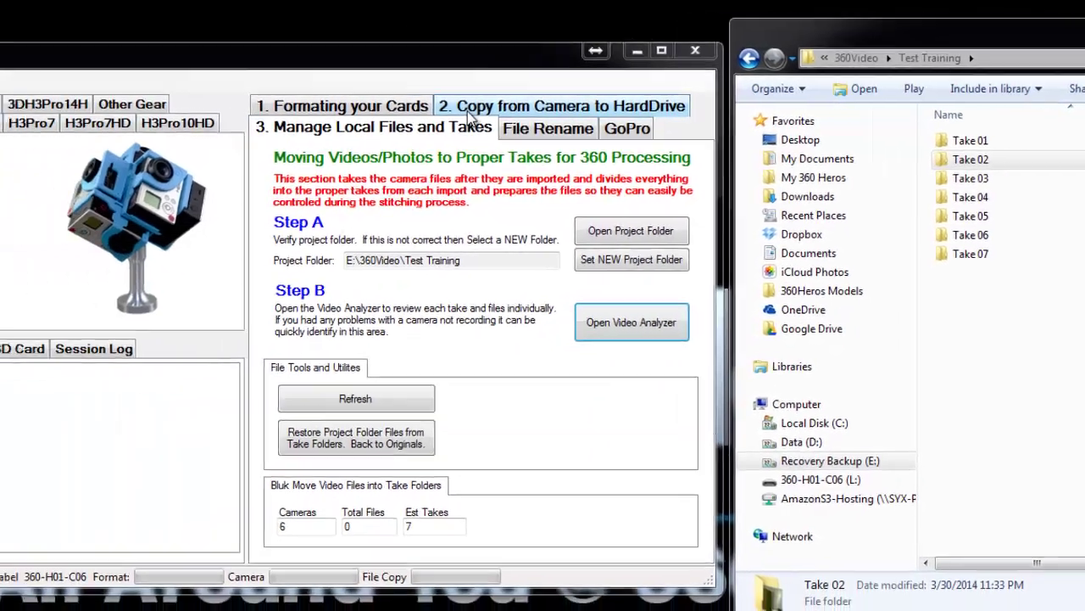
pyautogui.click(207, 112)
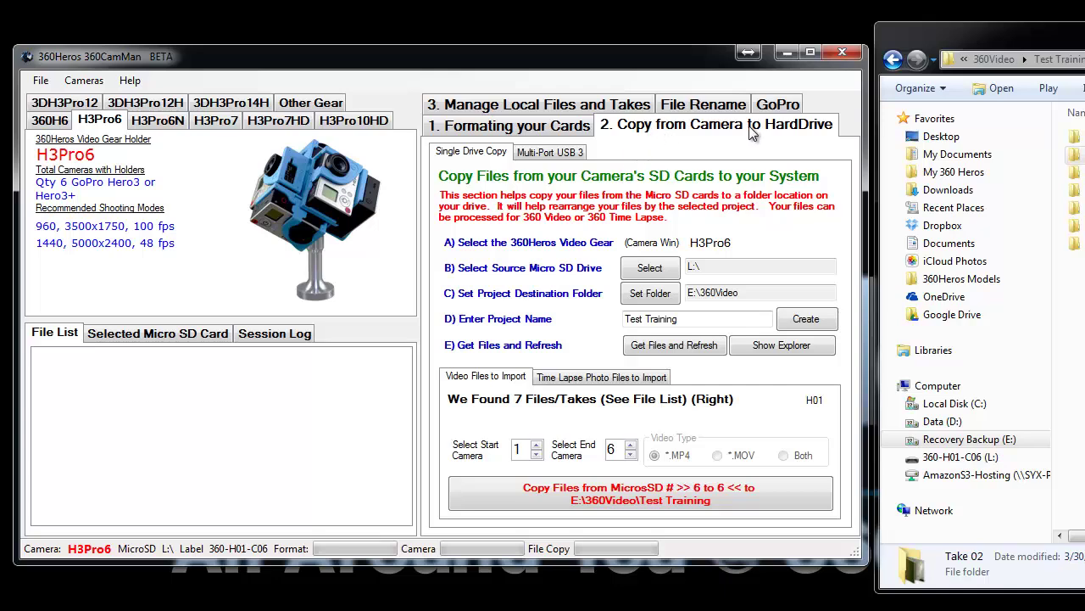
pyautogui.click(593, 107)
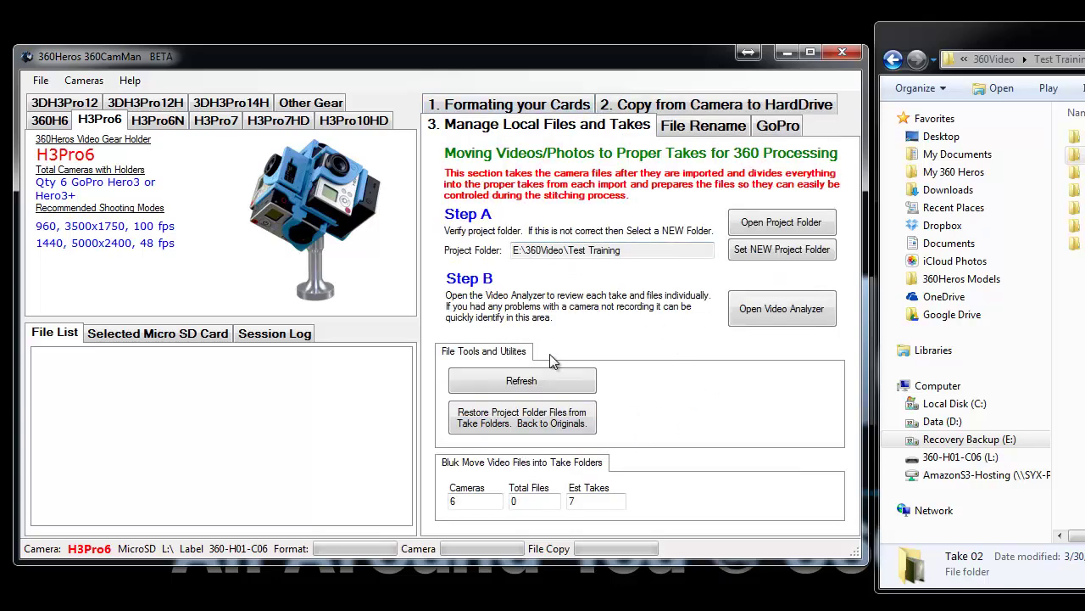